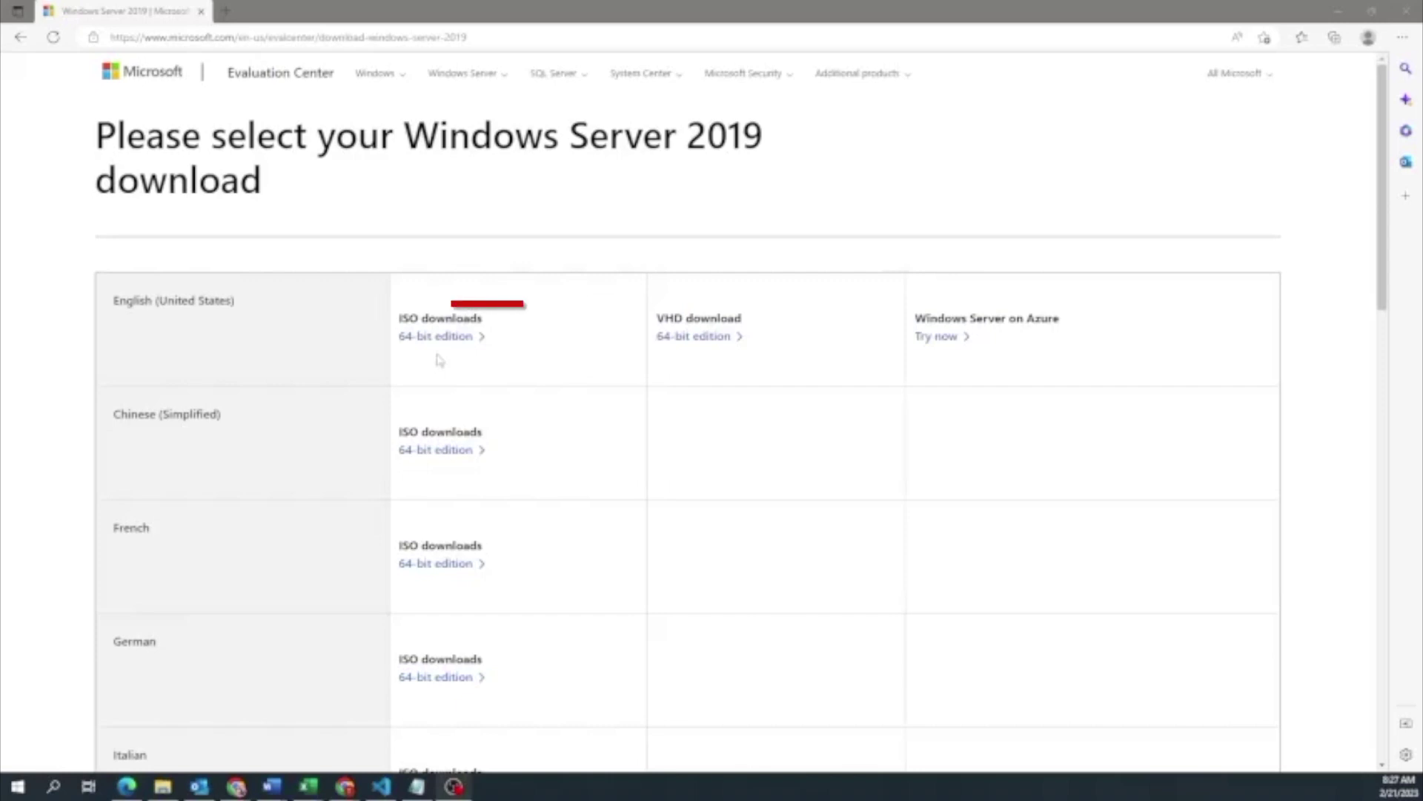
Download the English (United States) 64-bit Windows Server 2019 ISO and open its Downloads folder
left_click(438, 336)
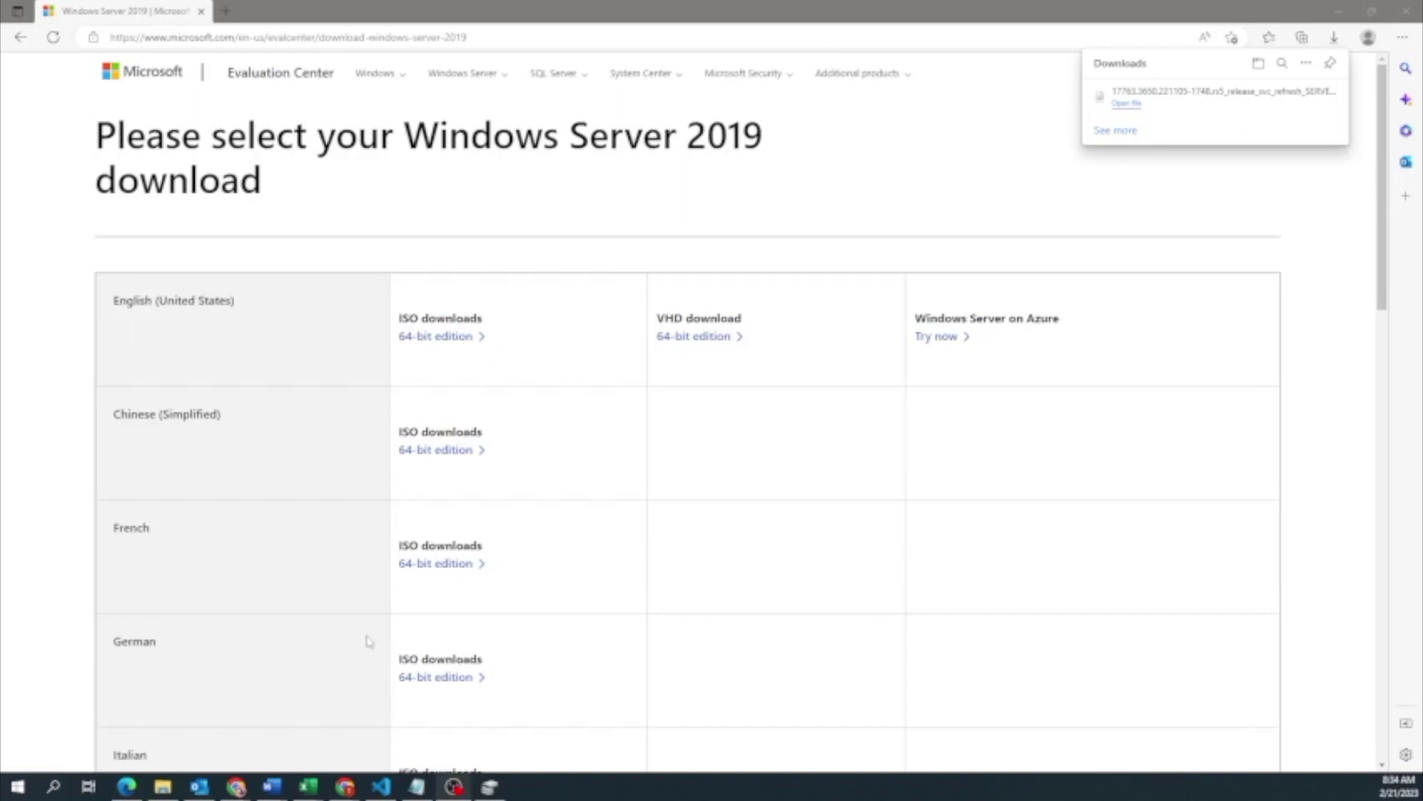
left_click(164, 788)
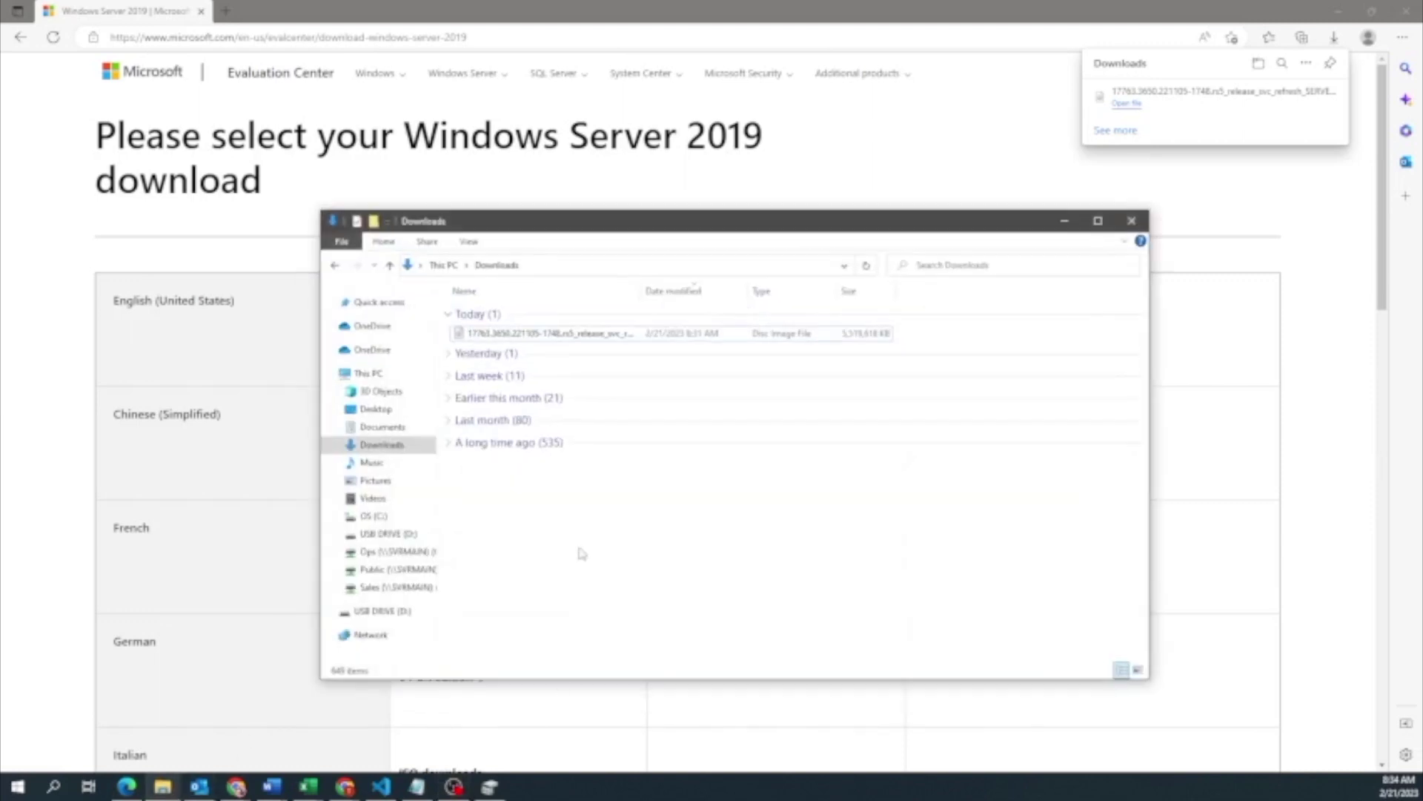
Select the Windows Server ISO disc image listed under Today in Downloads
left_click(584, 337)
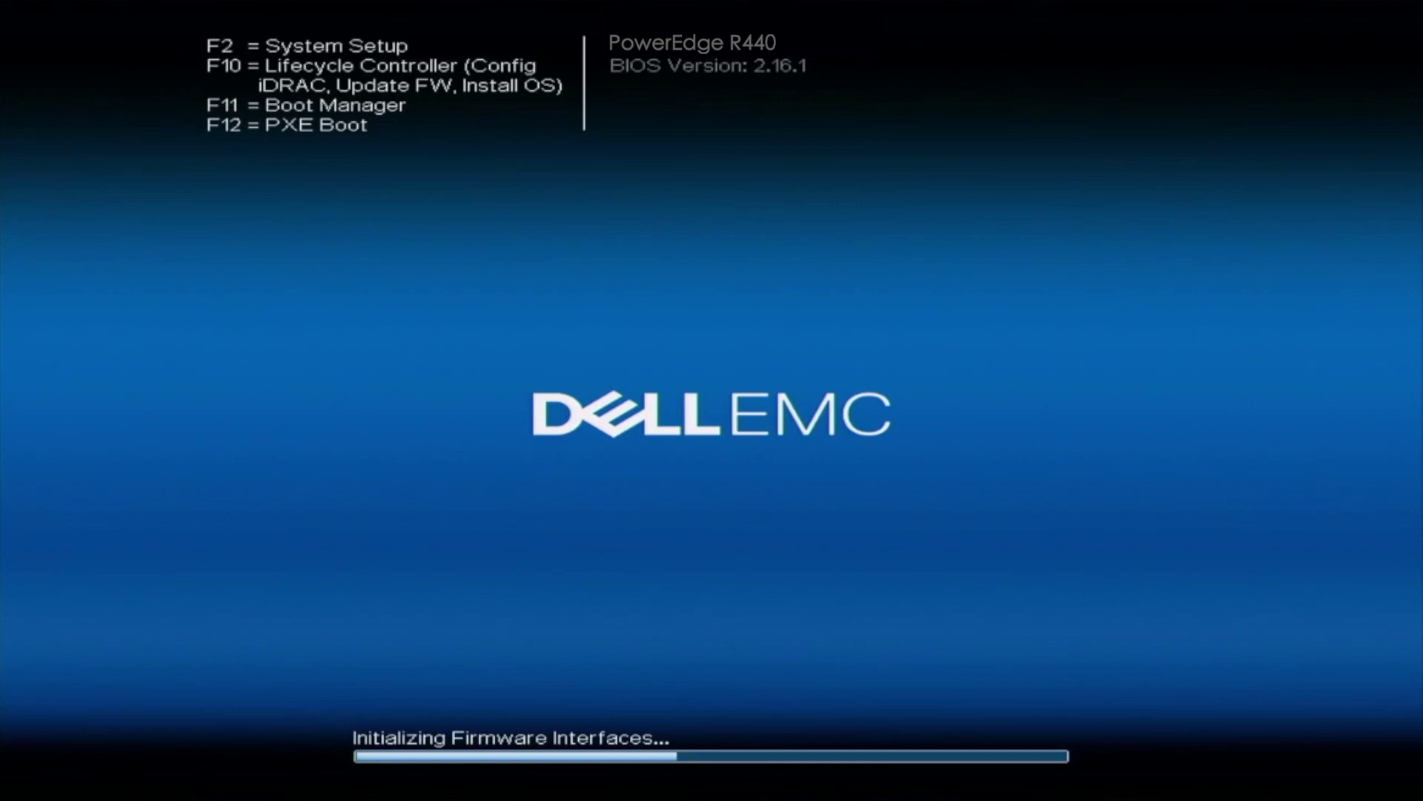
One-shot boot the PowerEdge from the front USB DISK 2.0 via the F11 UEFI boot menu
key("F11")
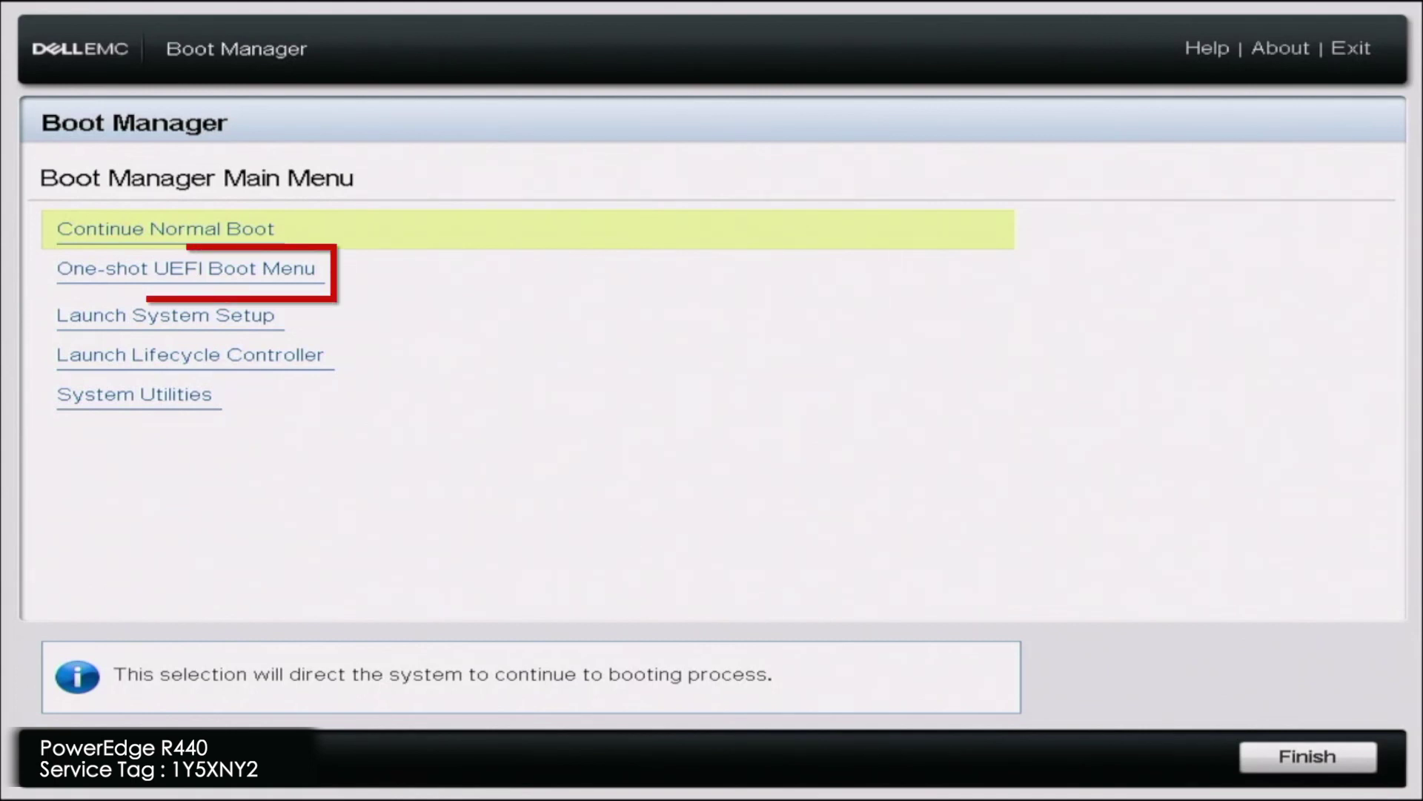
key("Down")
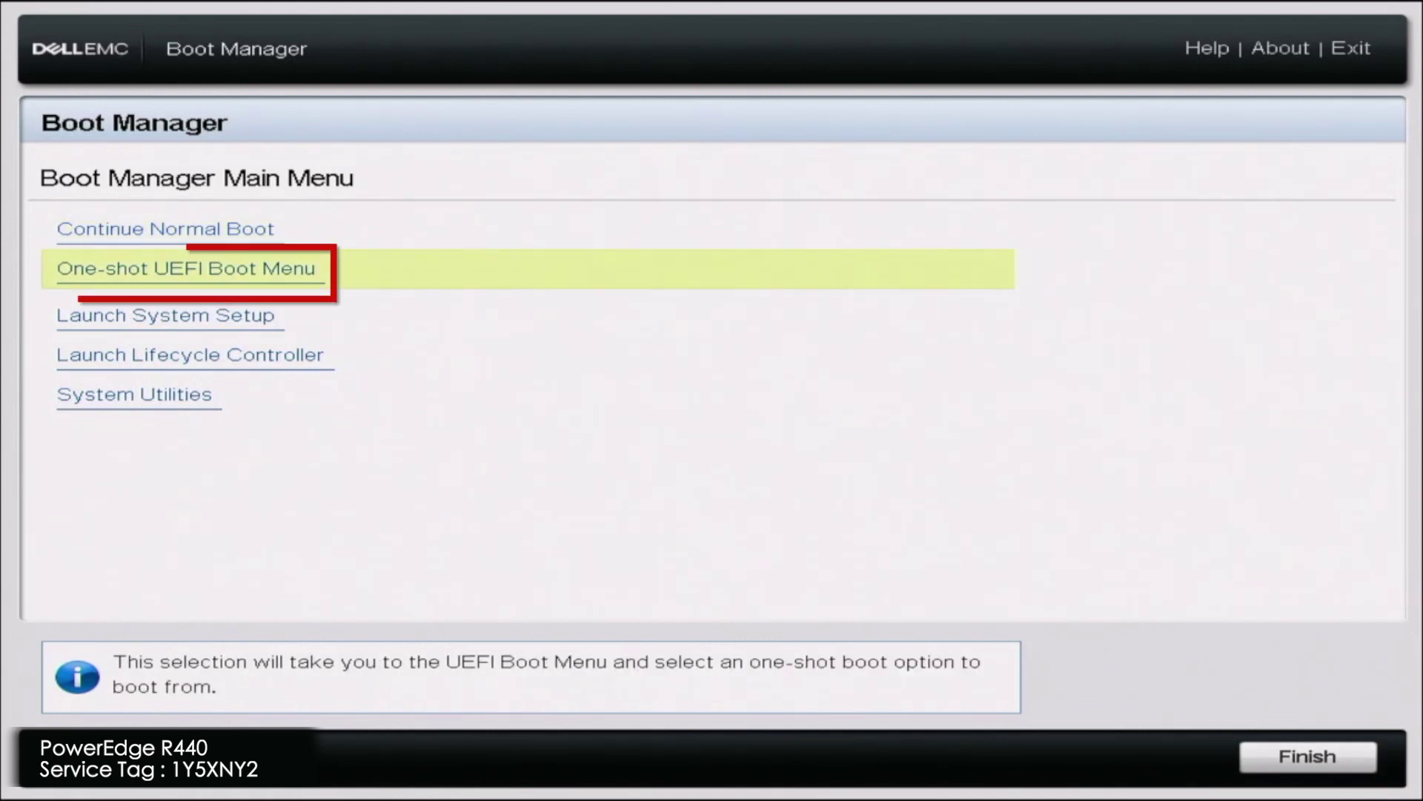
key("Return")
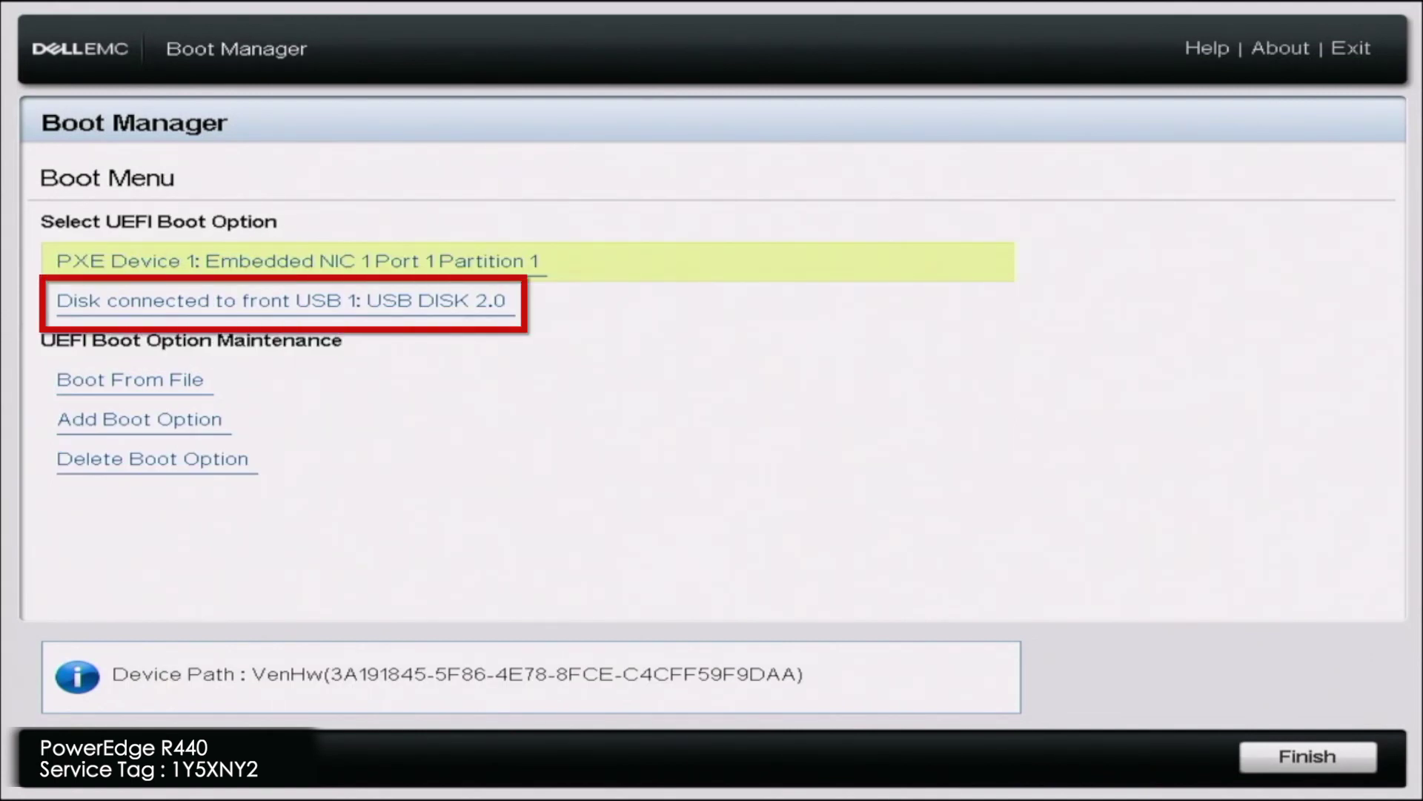
key("Down")
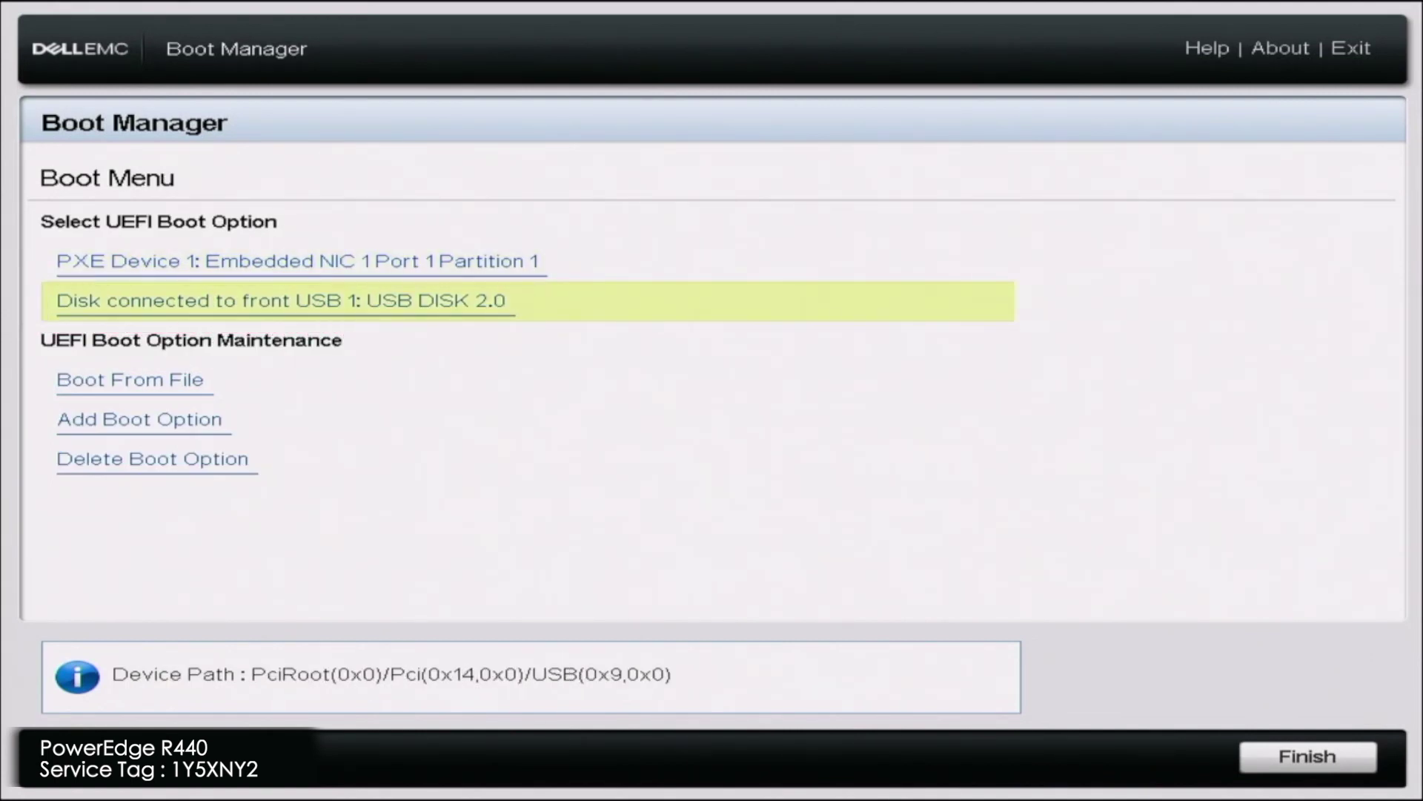
key("Return")
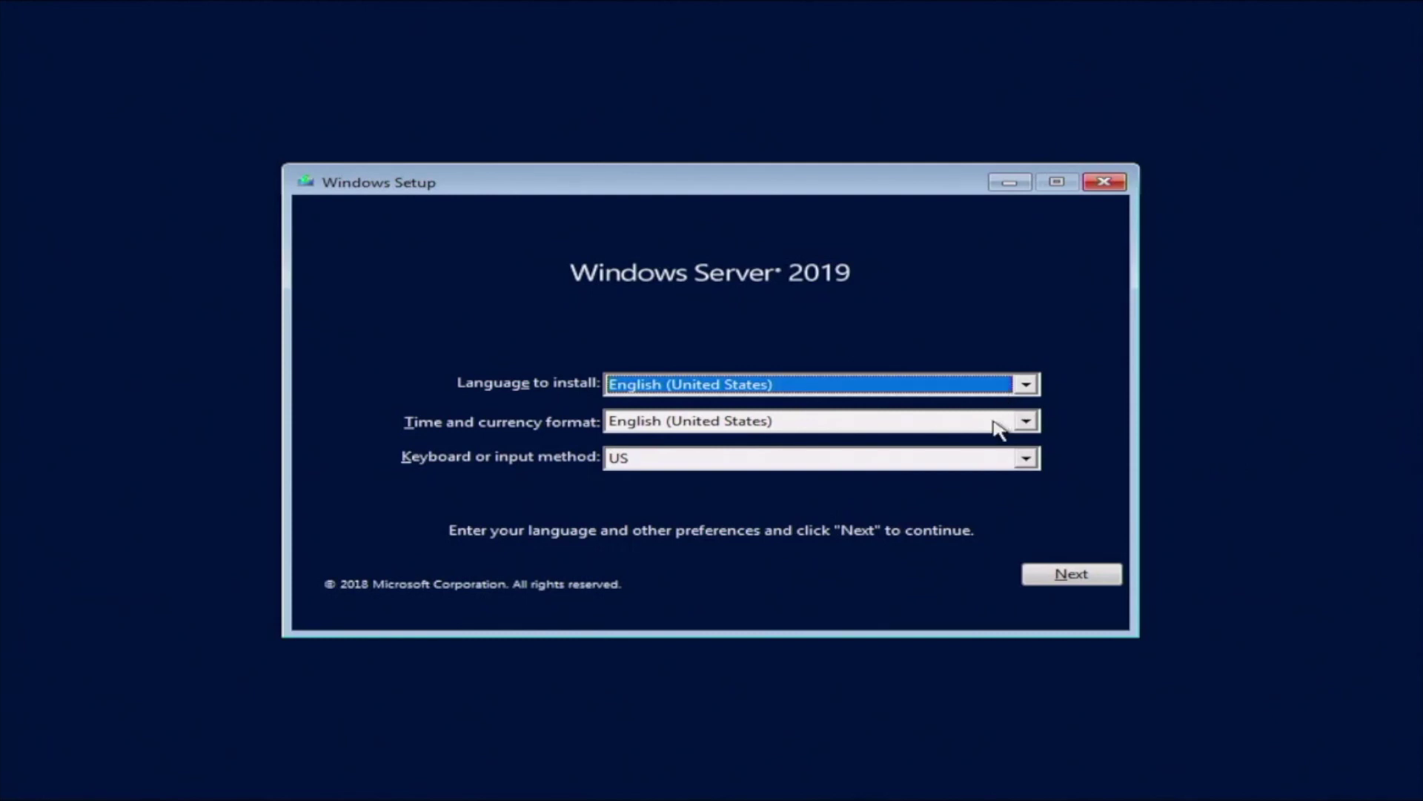
Keep default language settings, choose Standard Evaluation (Desktop Experience), and accept the license terms
left_click(1112, 578)
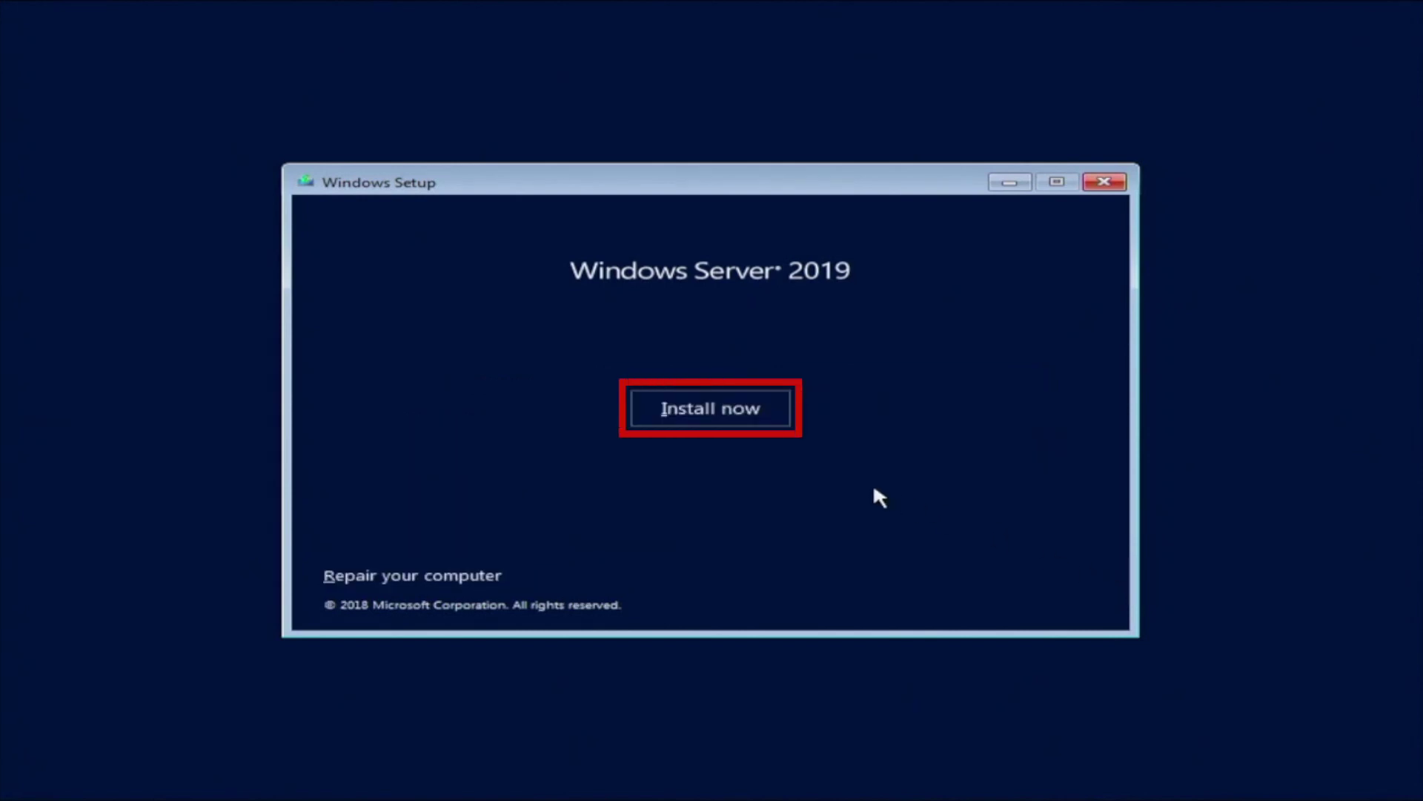
left_click(768, 414)
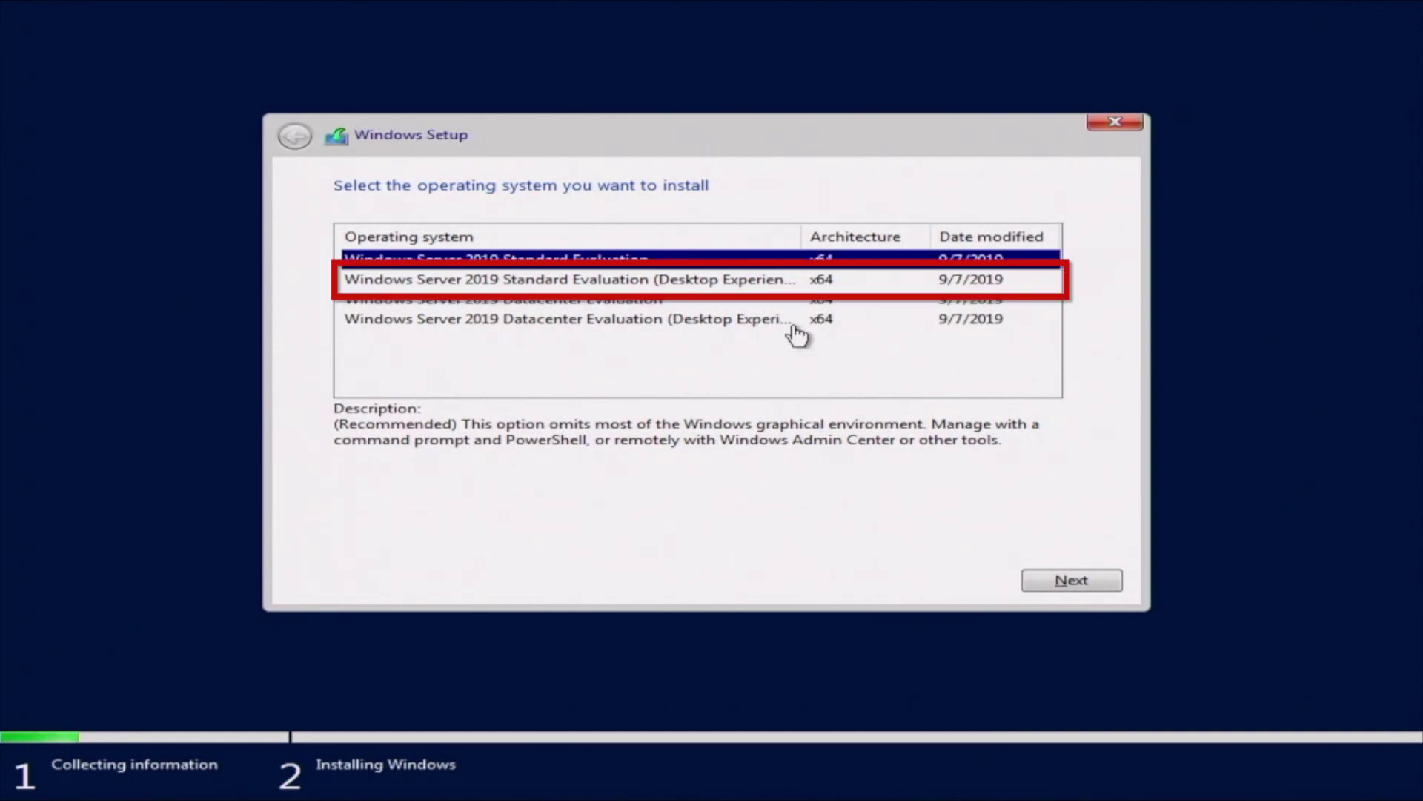
left_click(786, 286)
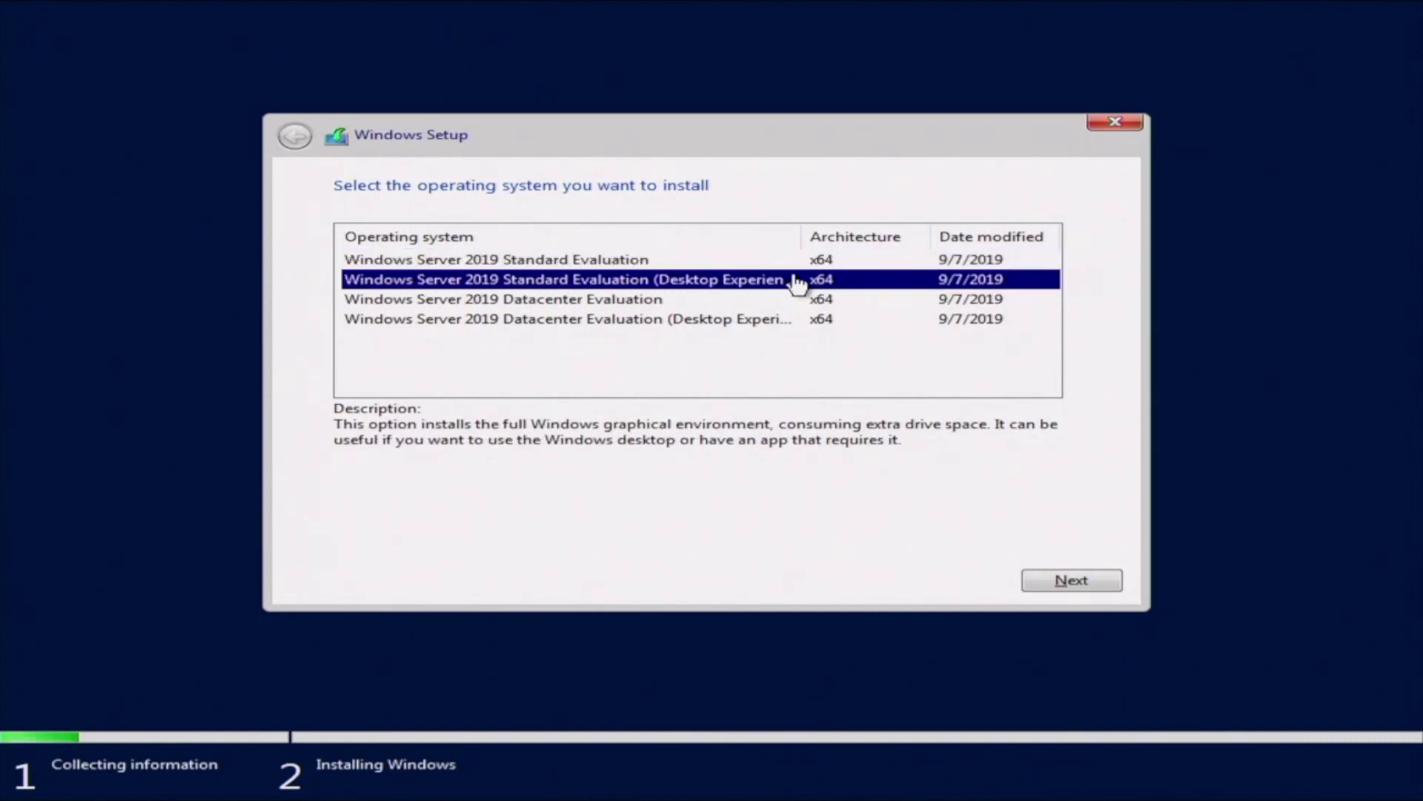
left_click(1067, 580)
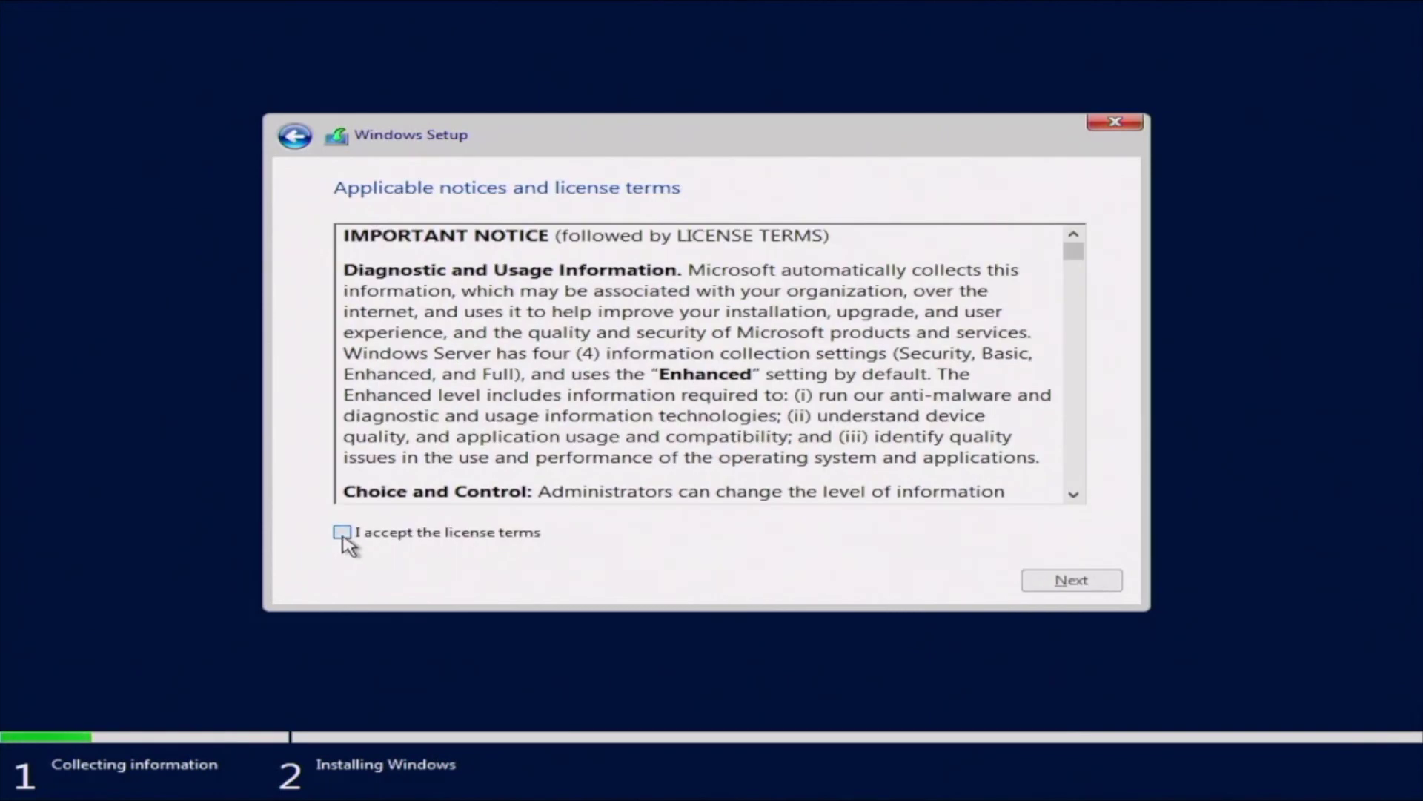
left_click(342, 533)
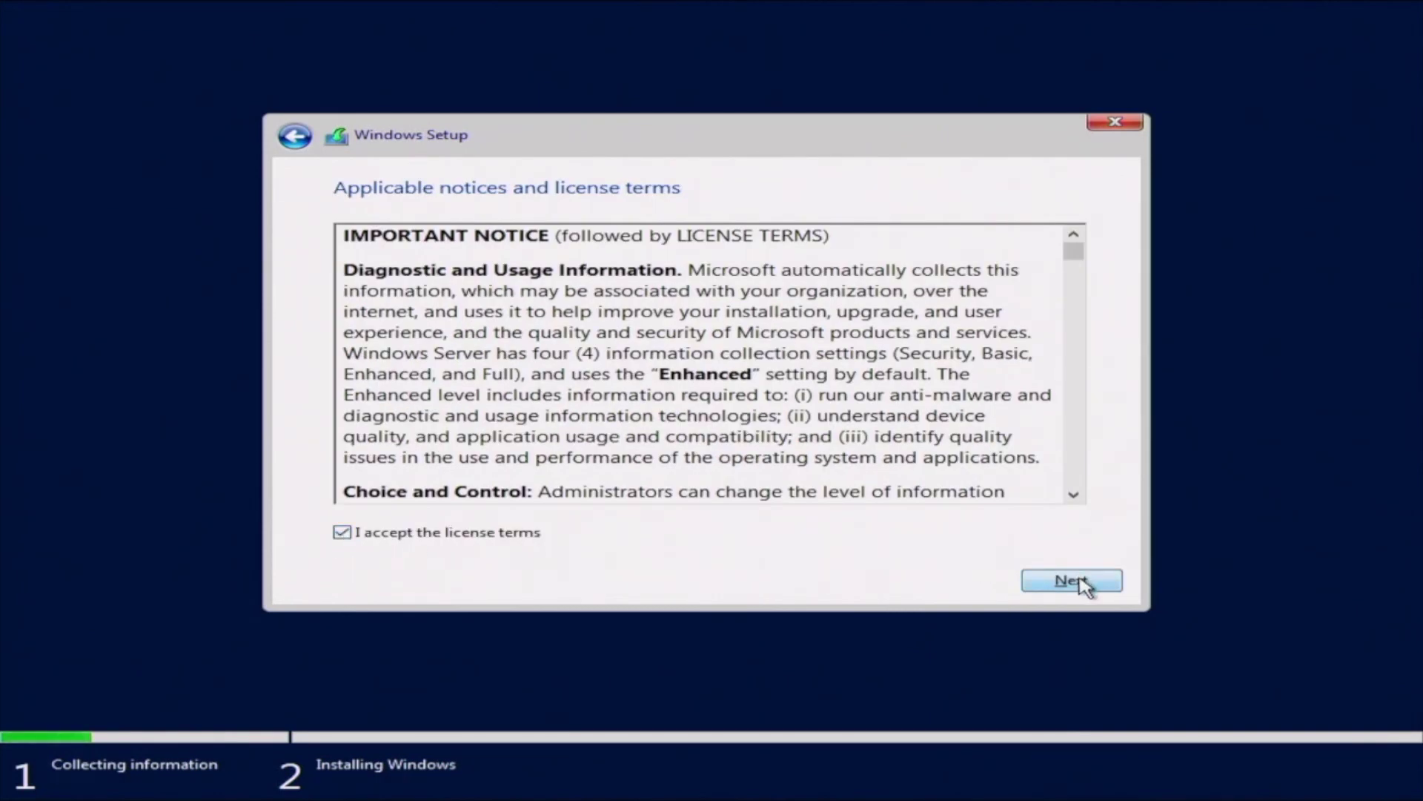
left_click(1071, 581)
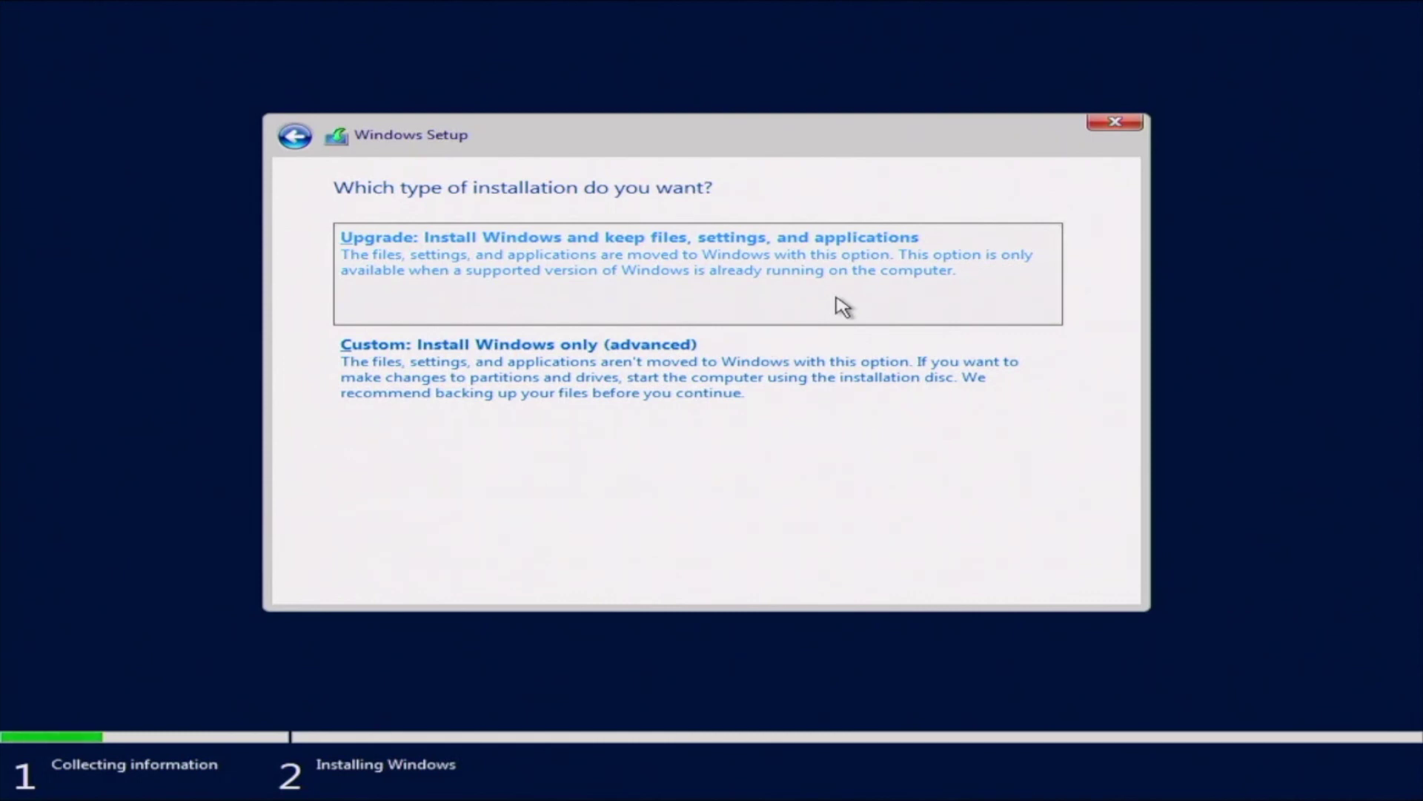
Custom-install on Drive 0, partitioning its unallocated space and installing onto Partition 4
left_click(817, 424)
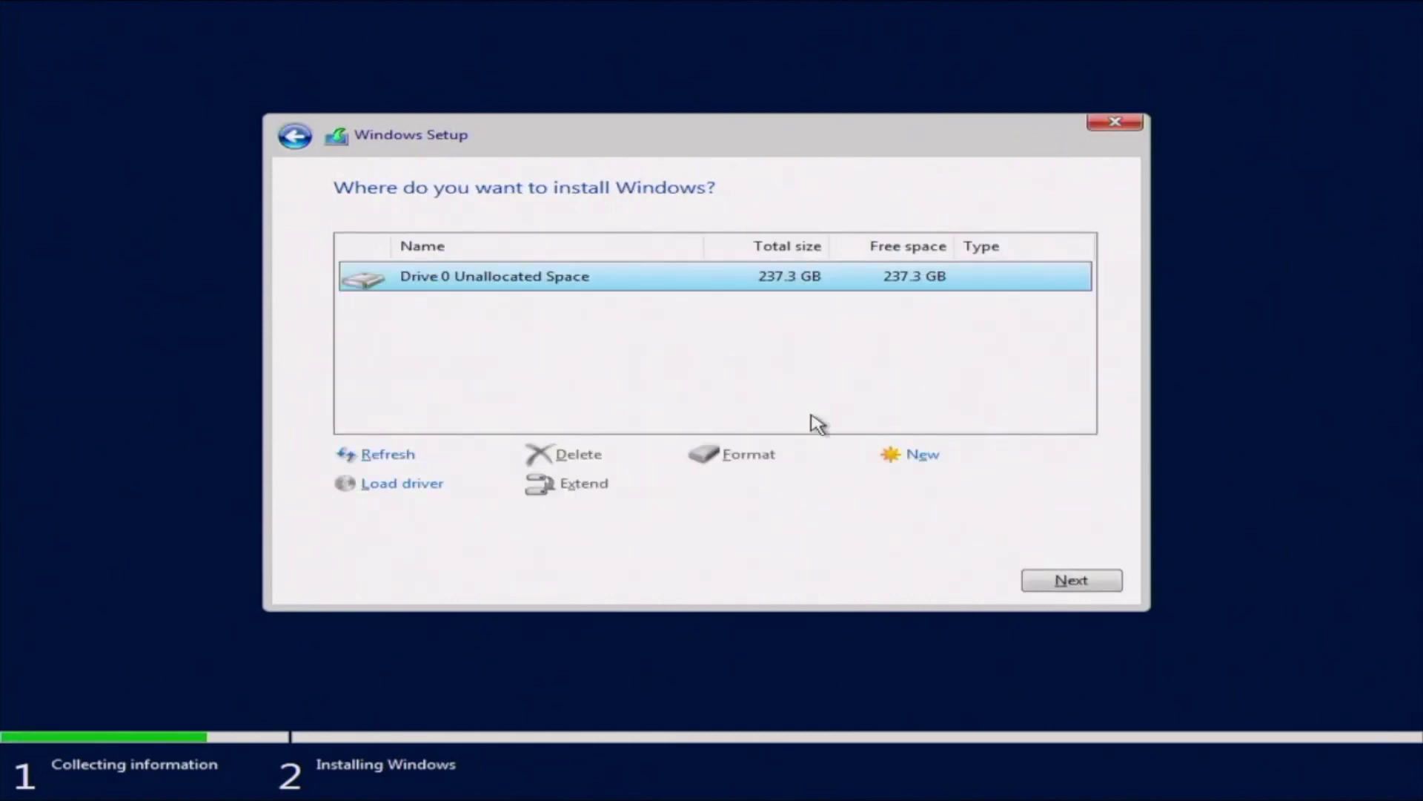
left_click(920, 454)
left_click(966, 483)
left_click(929, 493)
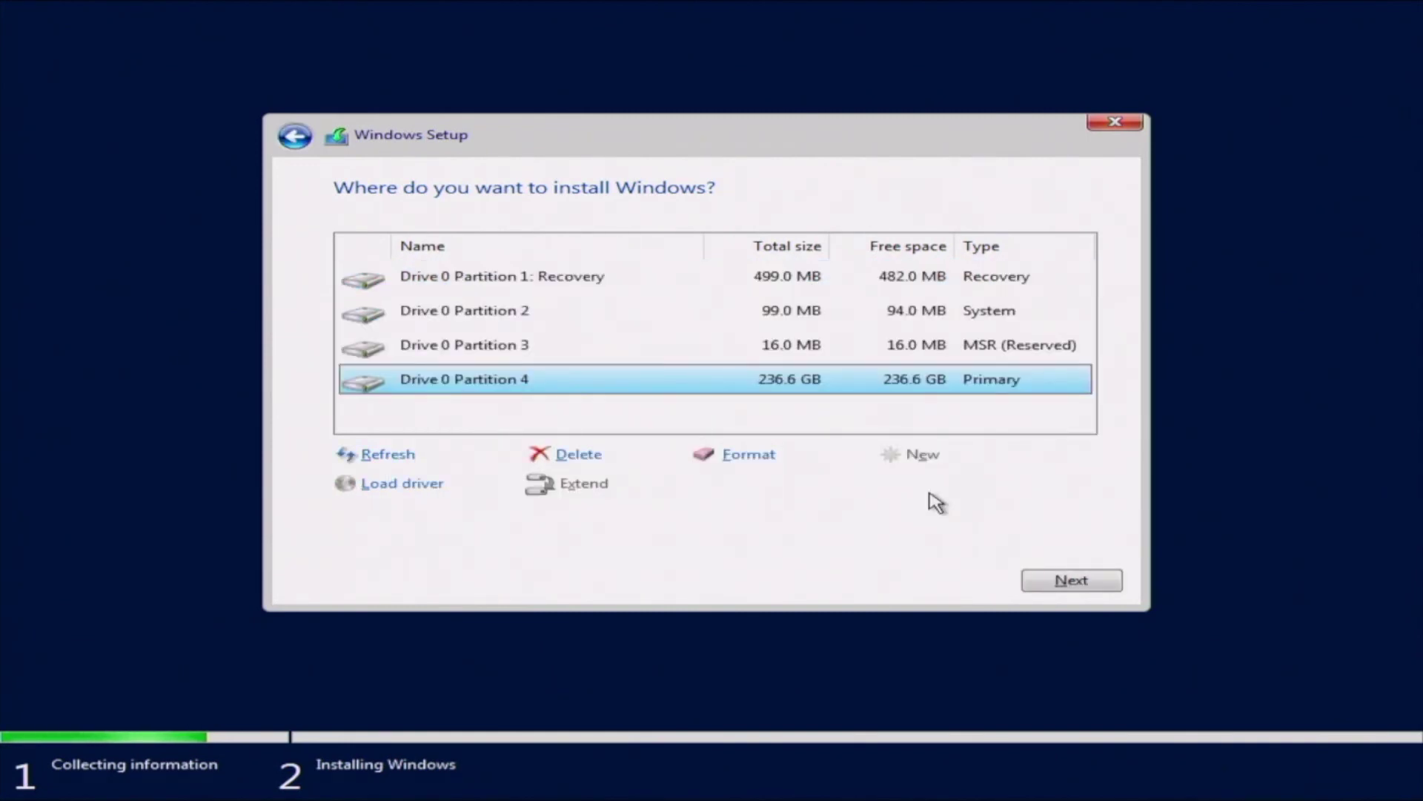
left_click(1042, 583)
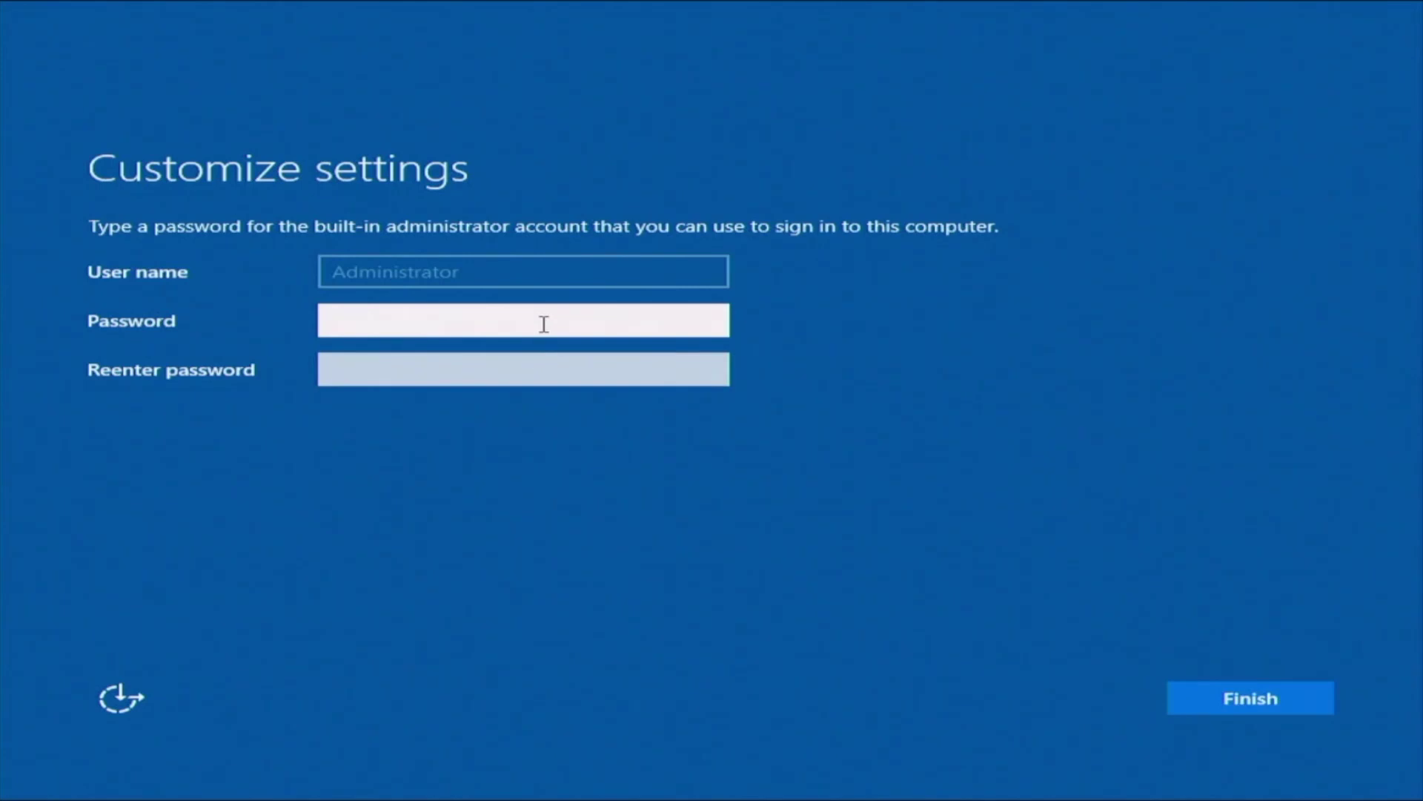
Enter and confirm the Administrator password, then finish setup
type("••••••")
key("Tab")
type("••••••••")
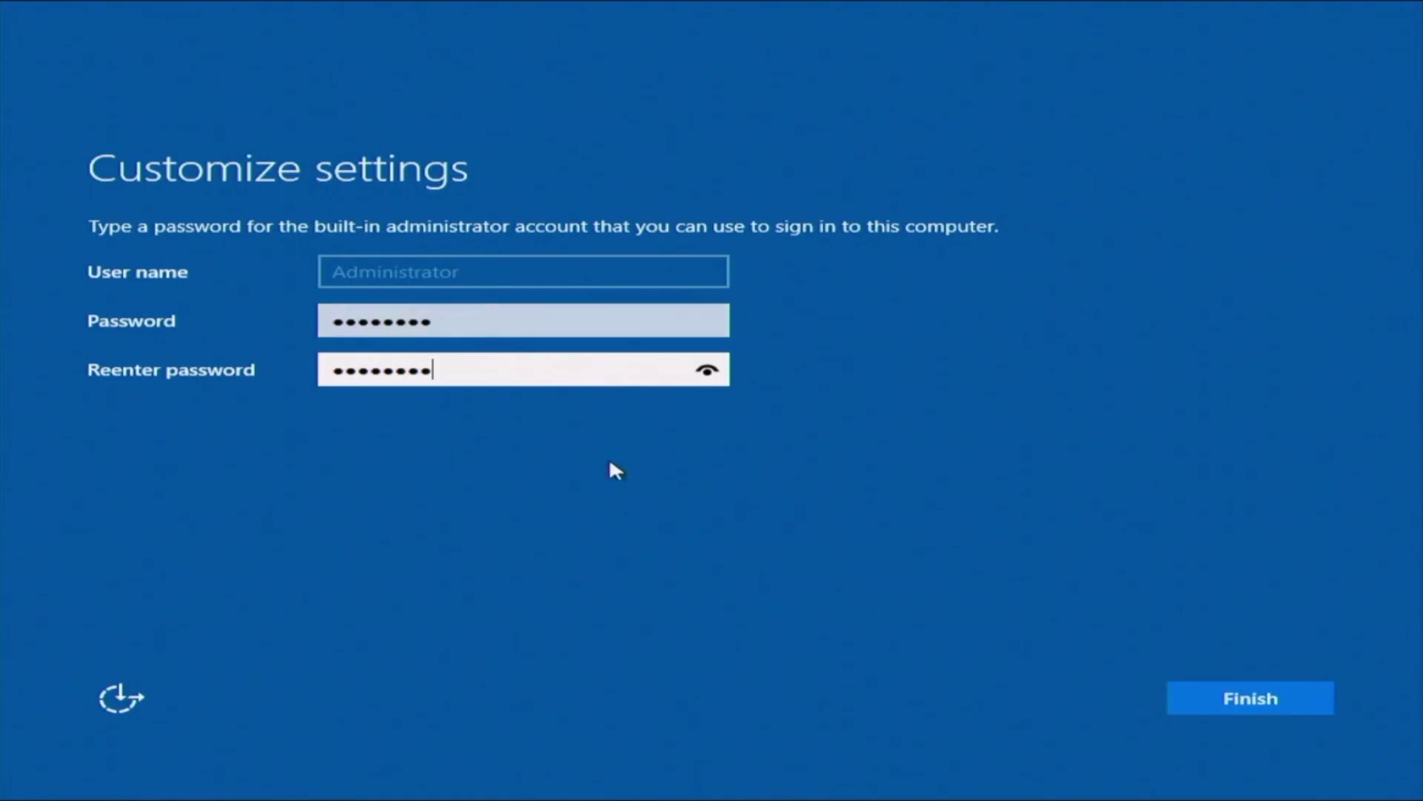
left_click(1205, 703)
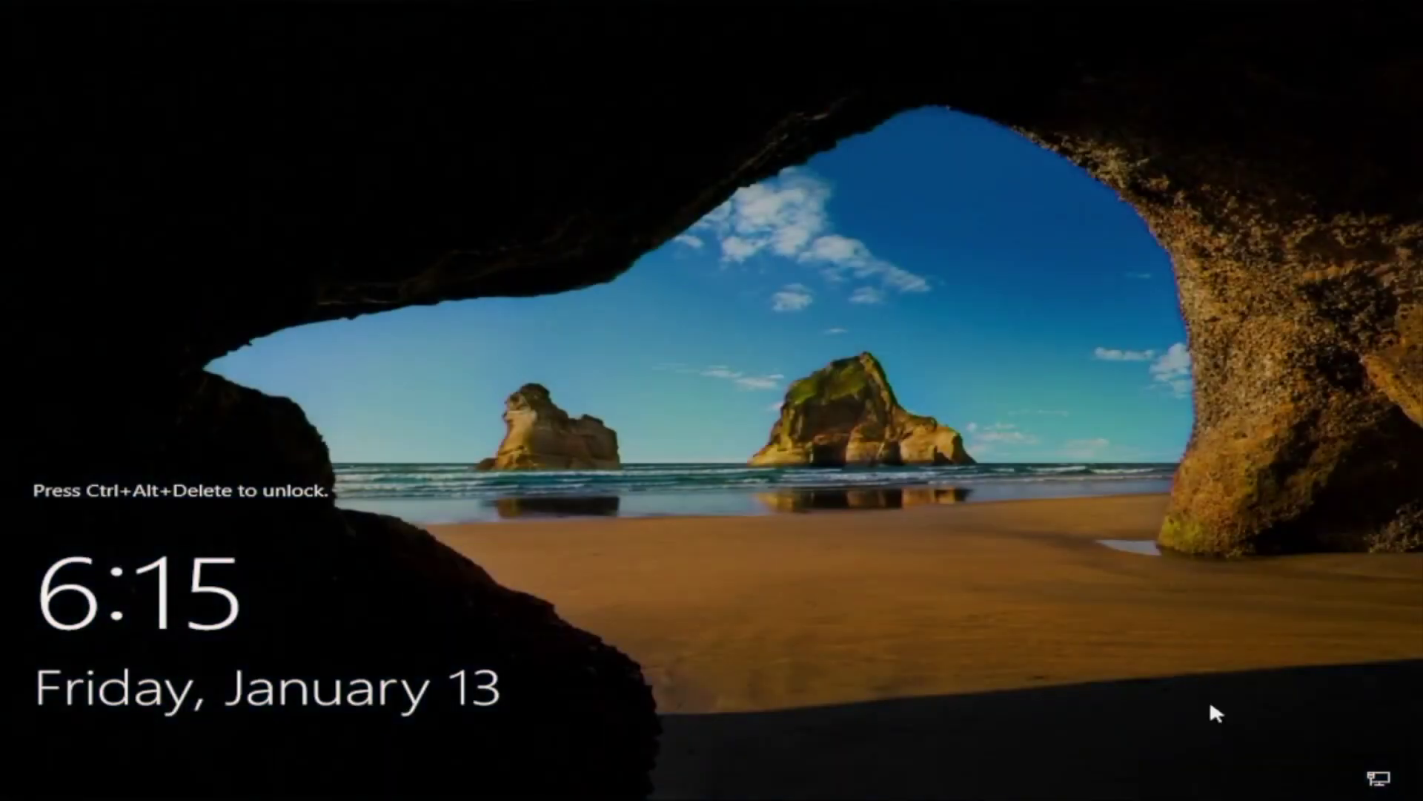
Sign in as Administrator using Ctrl+Alt+Delete and the account password
key("ctrl+alt+Delete")
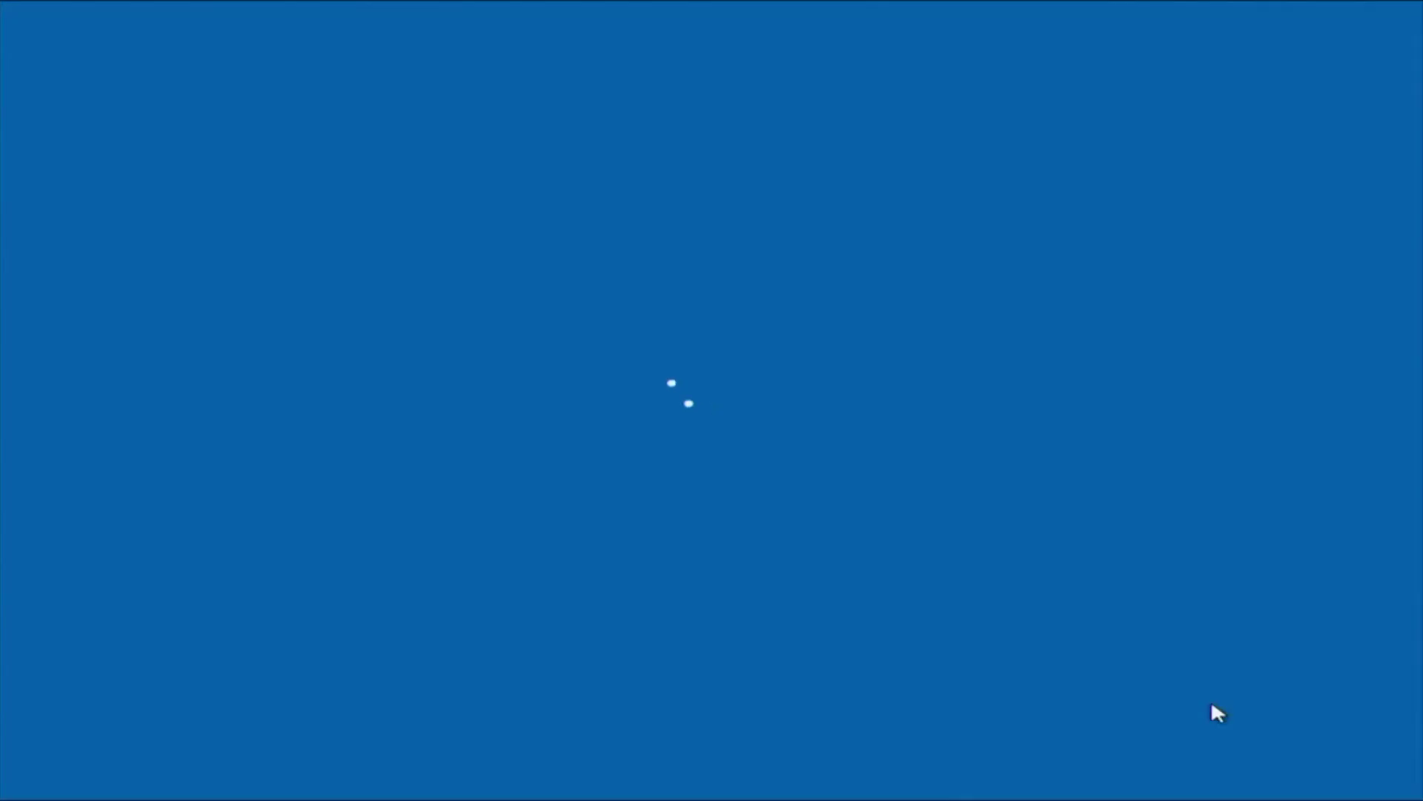
type("••••••••")
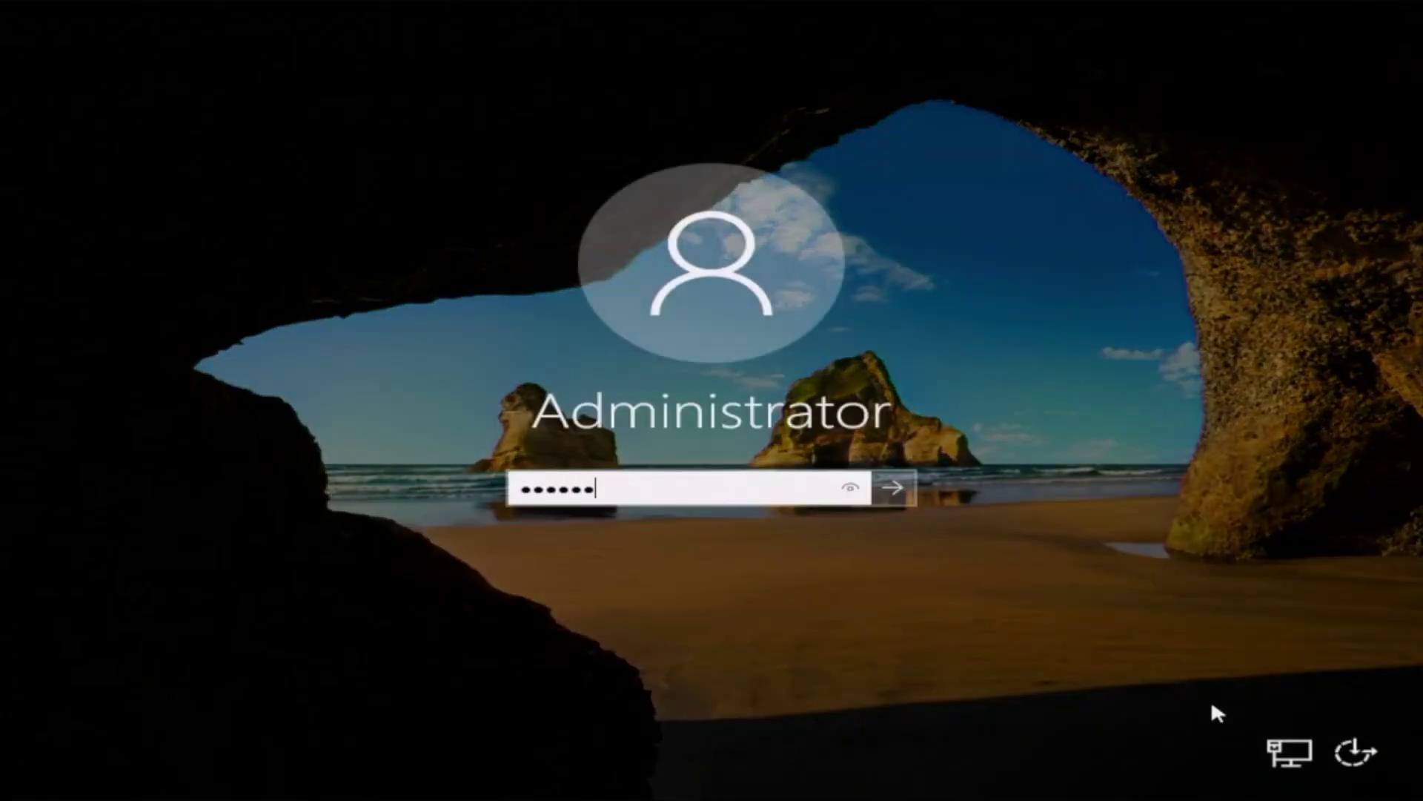
key("Return")
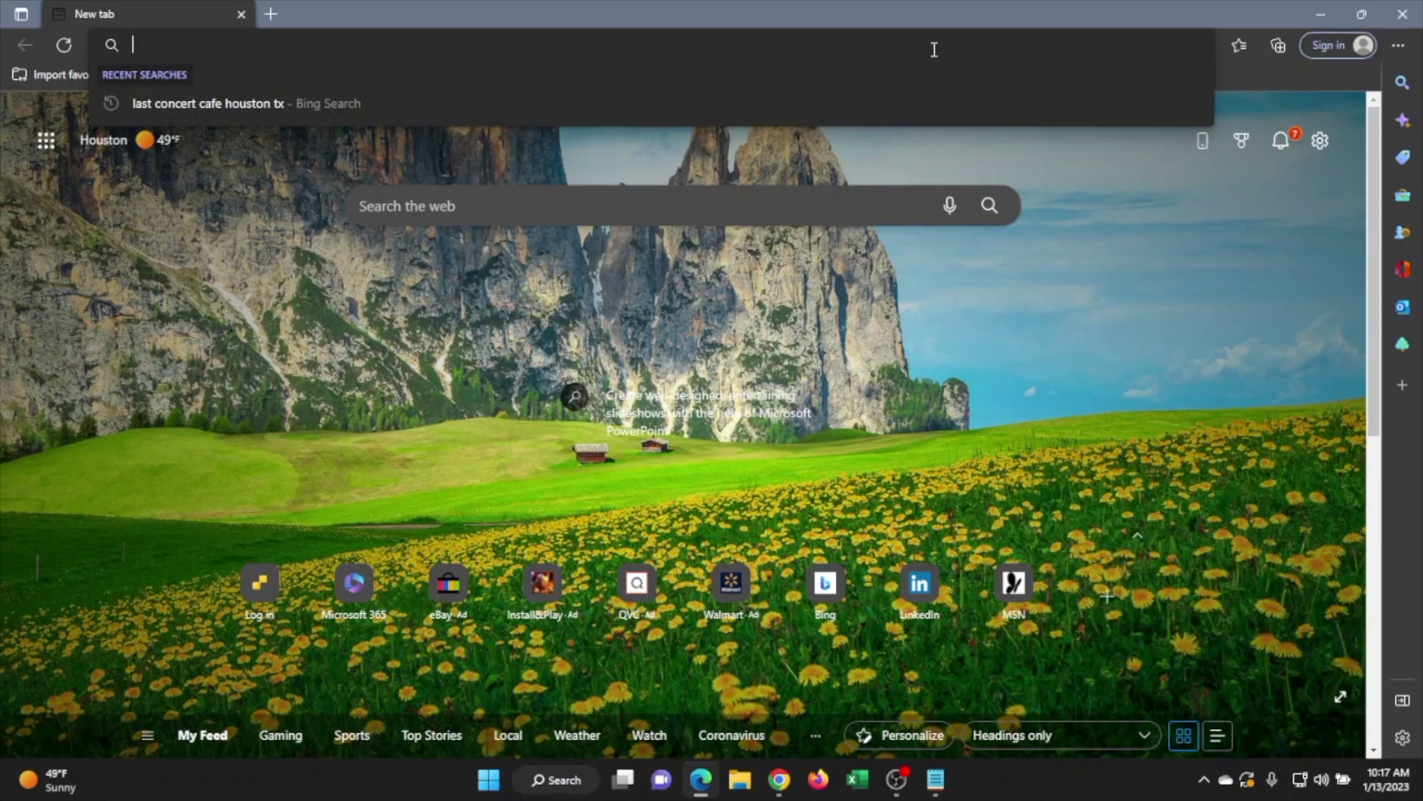
Log in to the ESXi host at 172.16.50.146 with the saved user name and password
type("172.16.50")
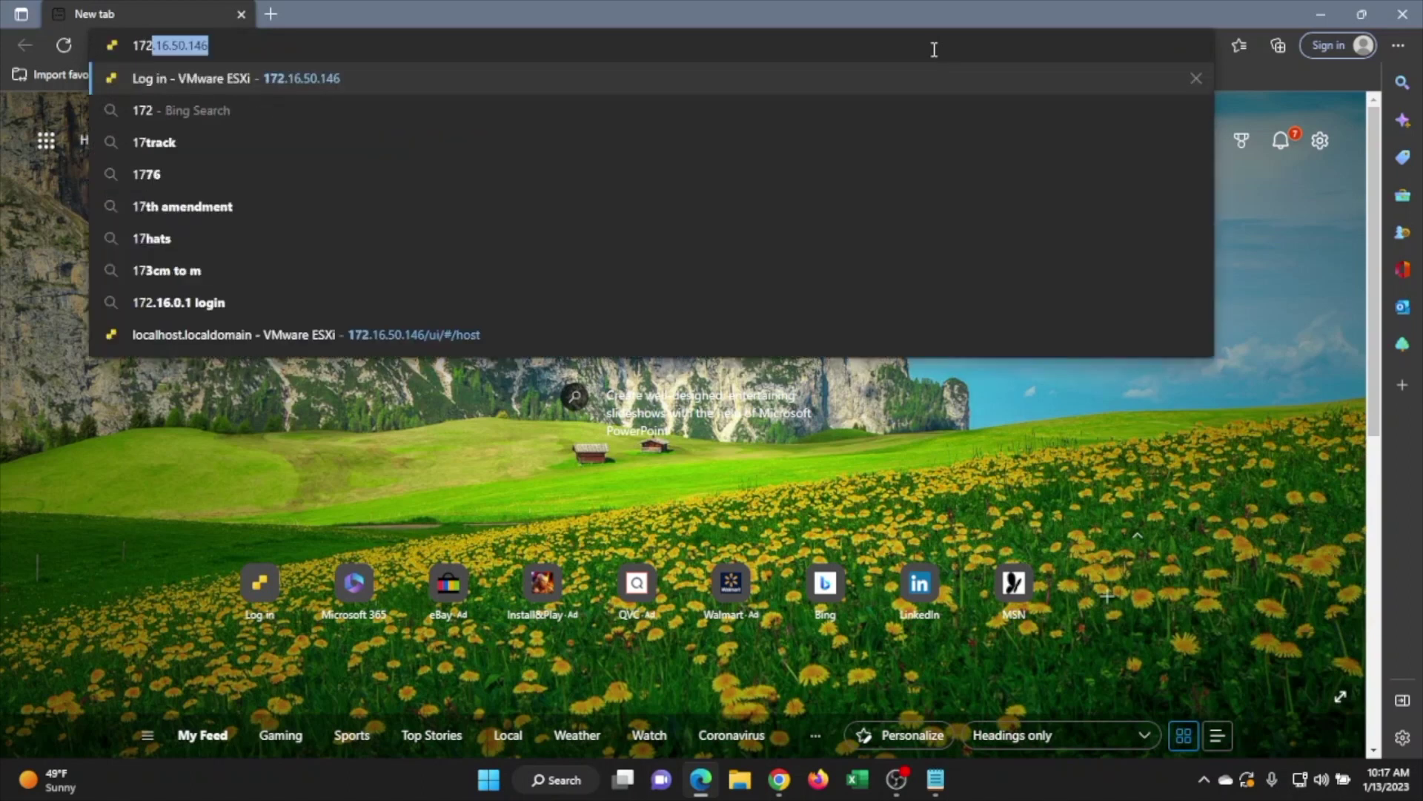
type(".146")
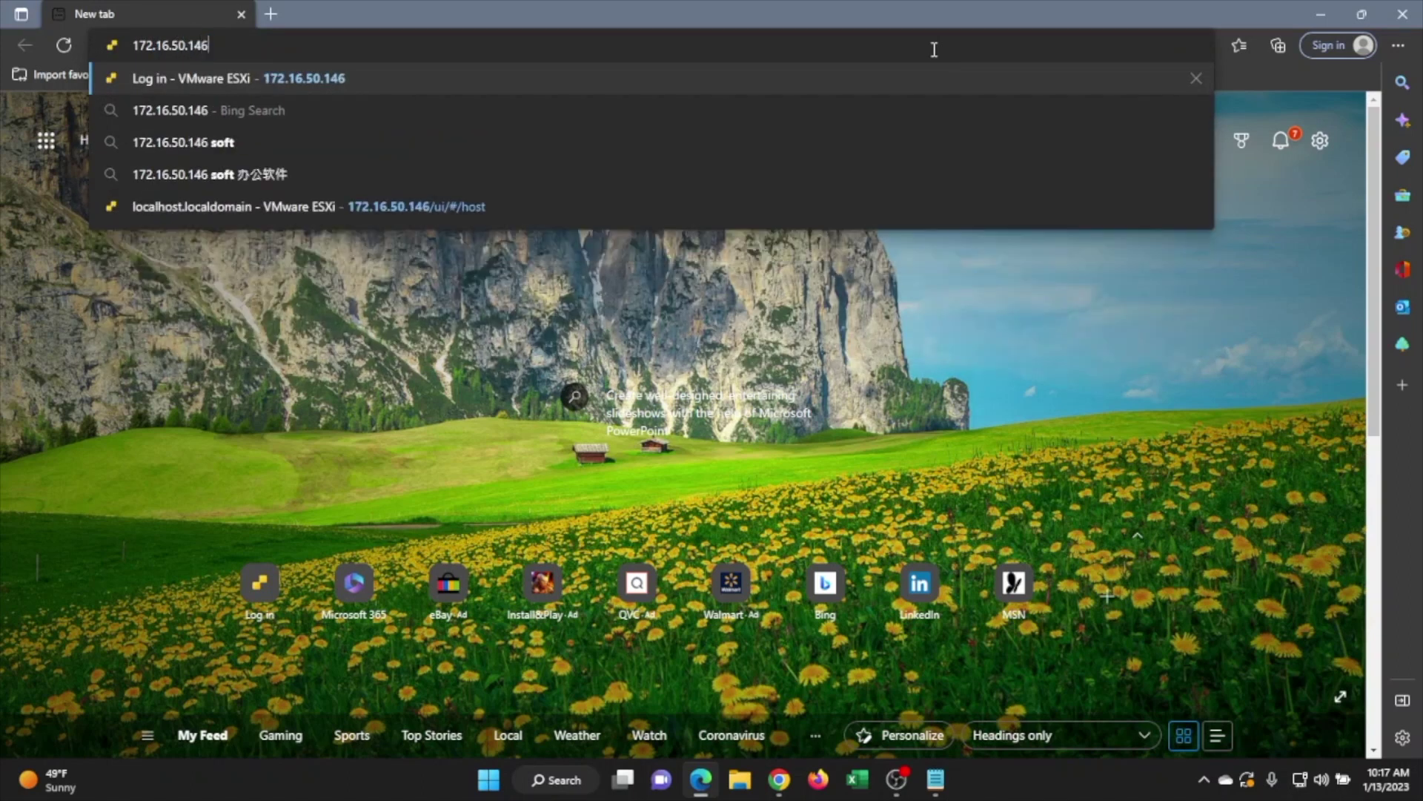
key("Return")
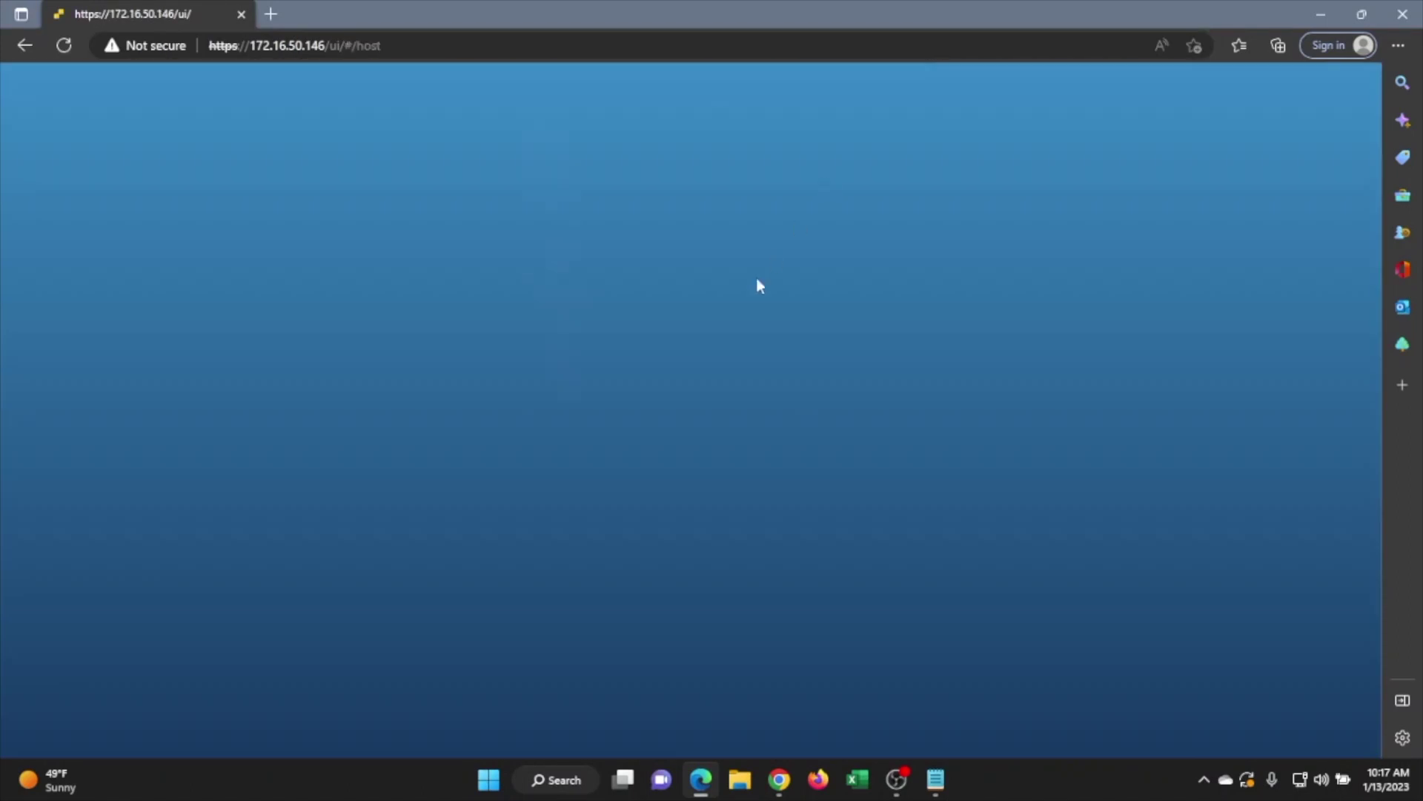
left_click(228, 367)
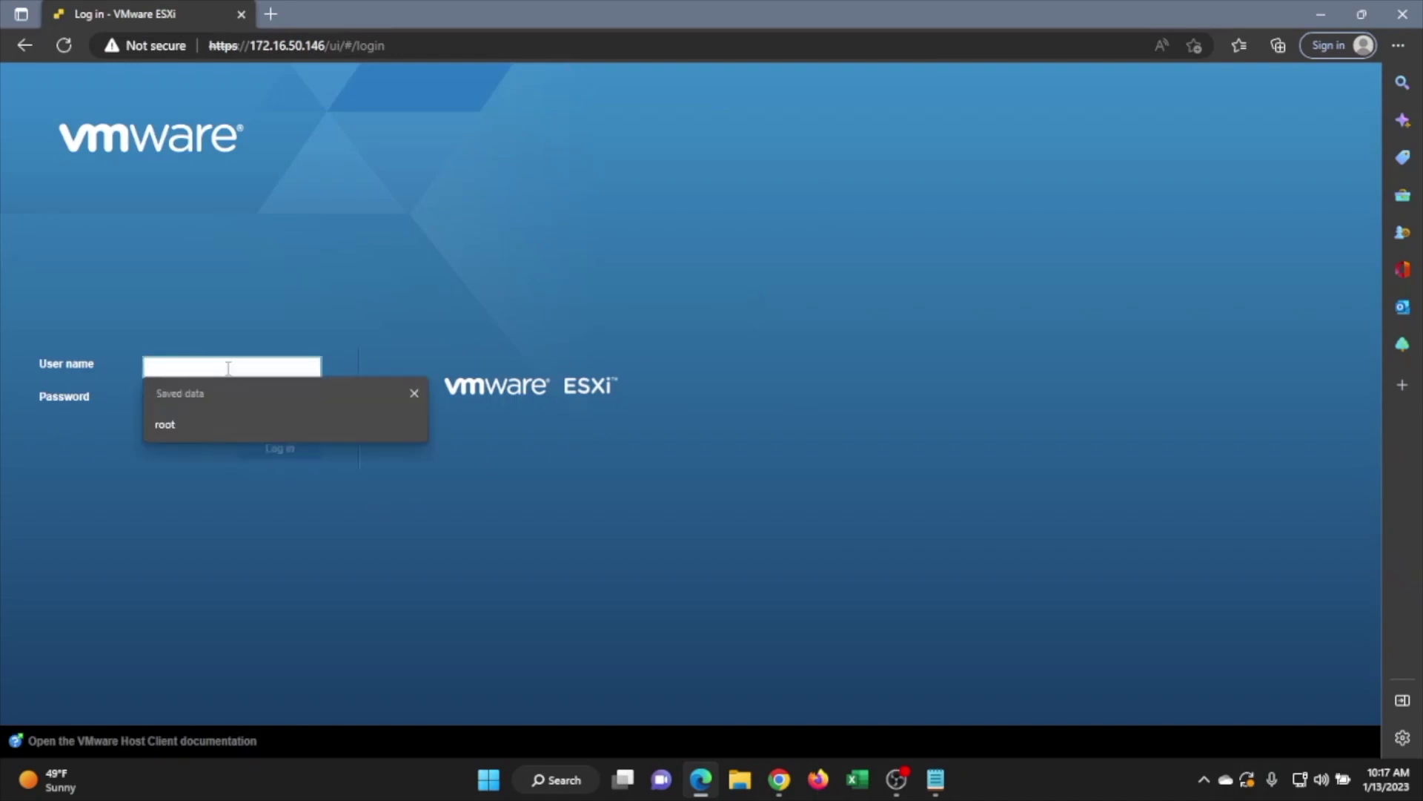
key("Down")
key("Tab")
type("******")
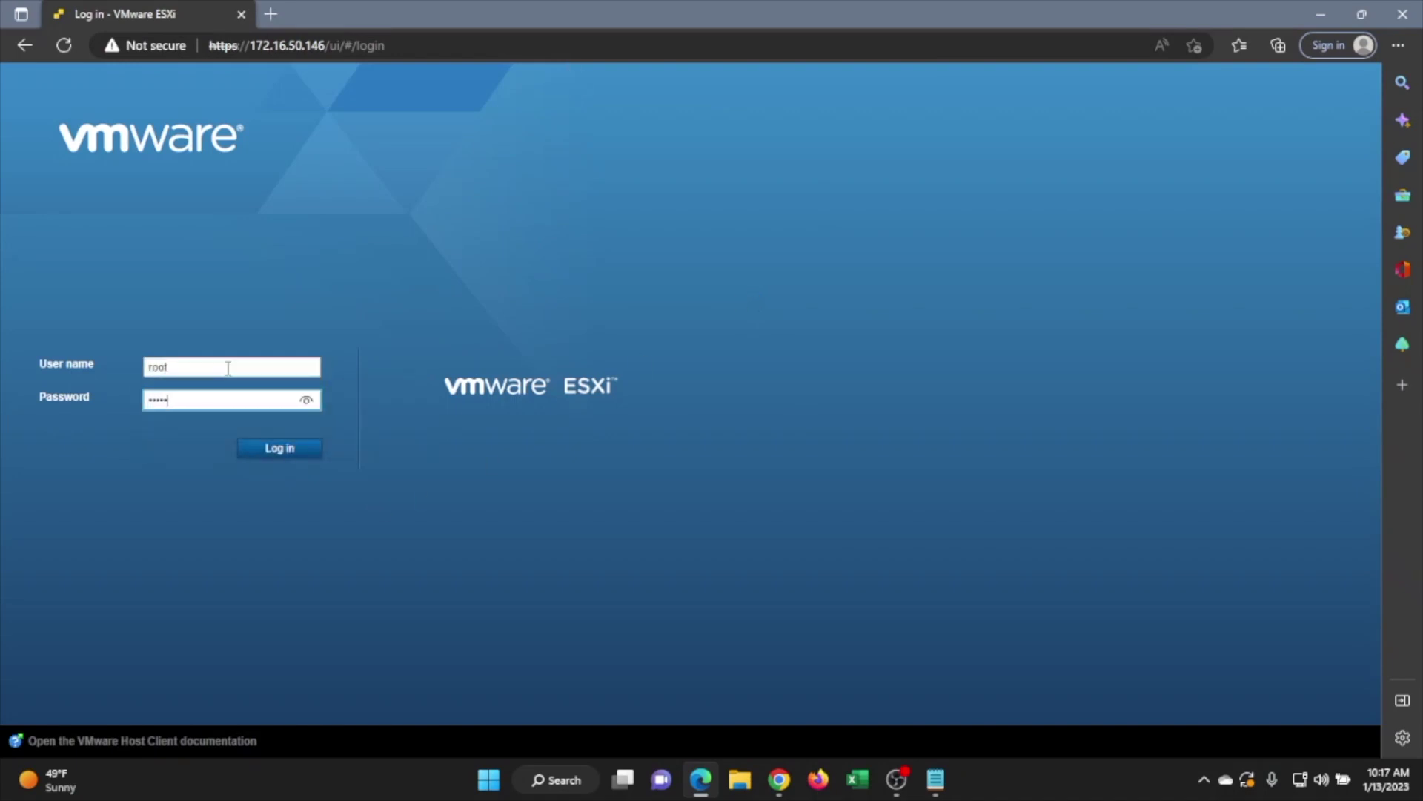
key("Return")
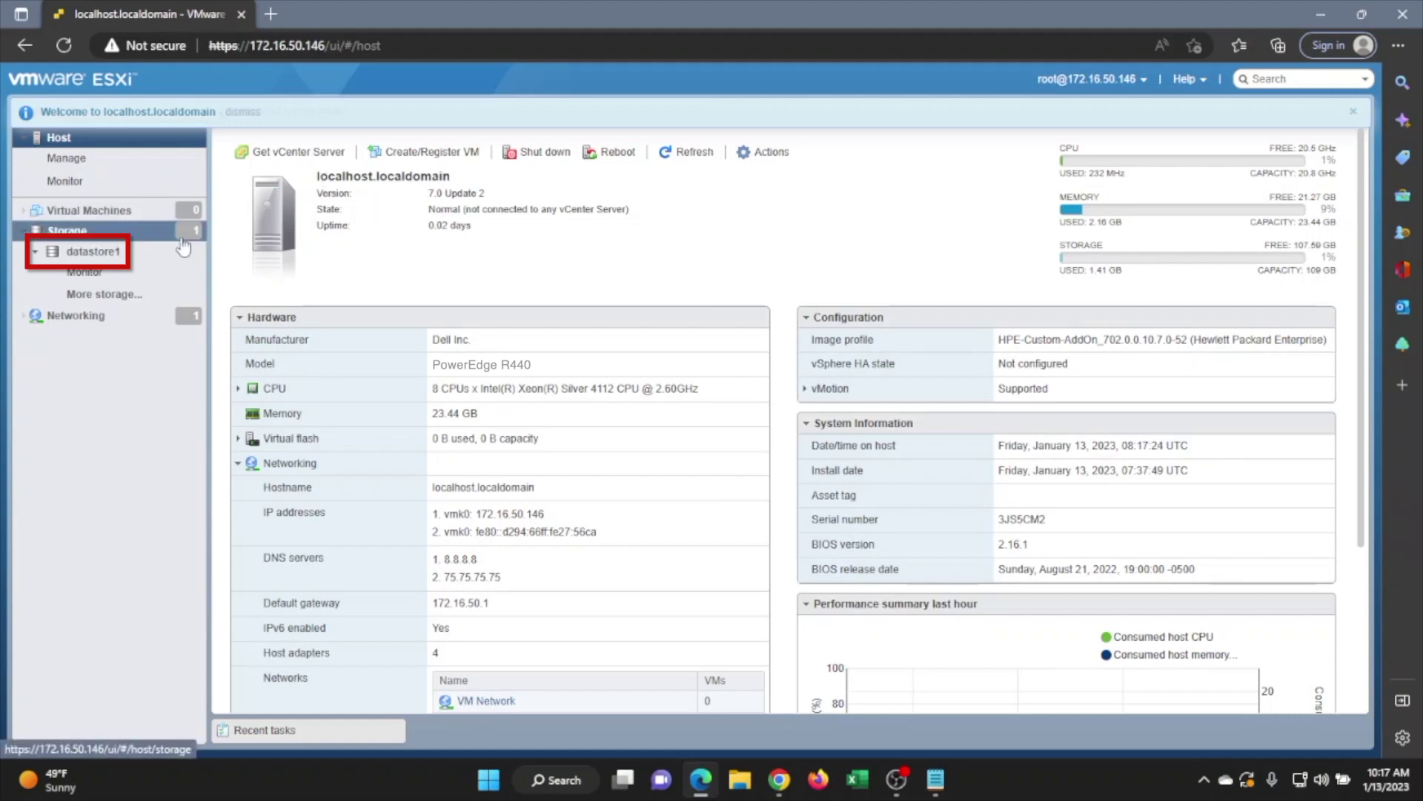
Create a directory named 'ISOs' in the datastore1 browser
left_click(149, 254)
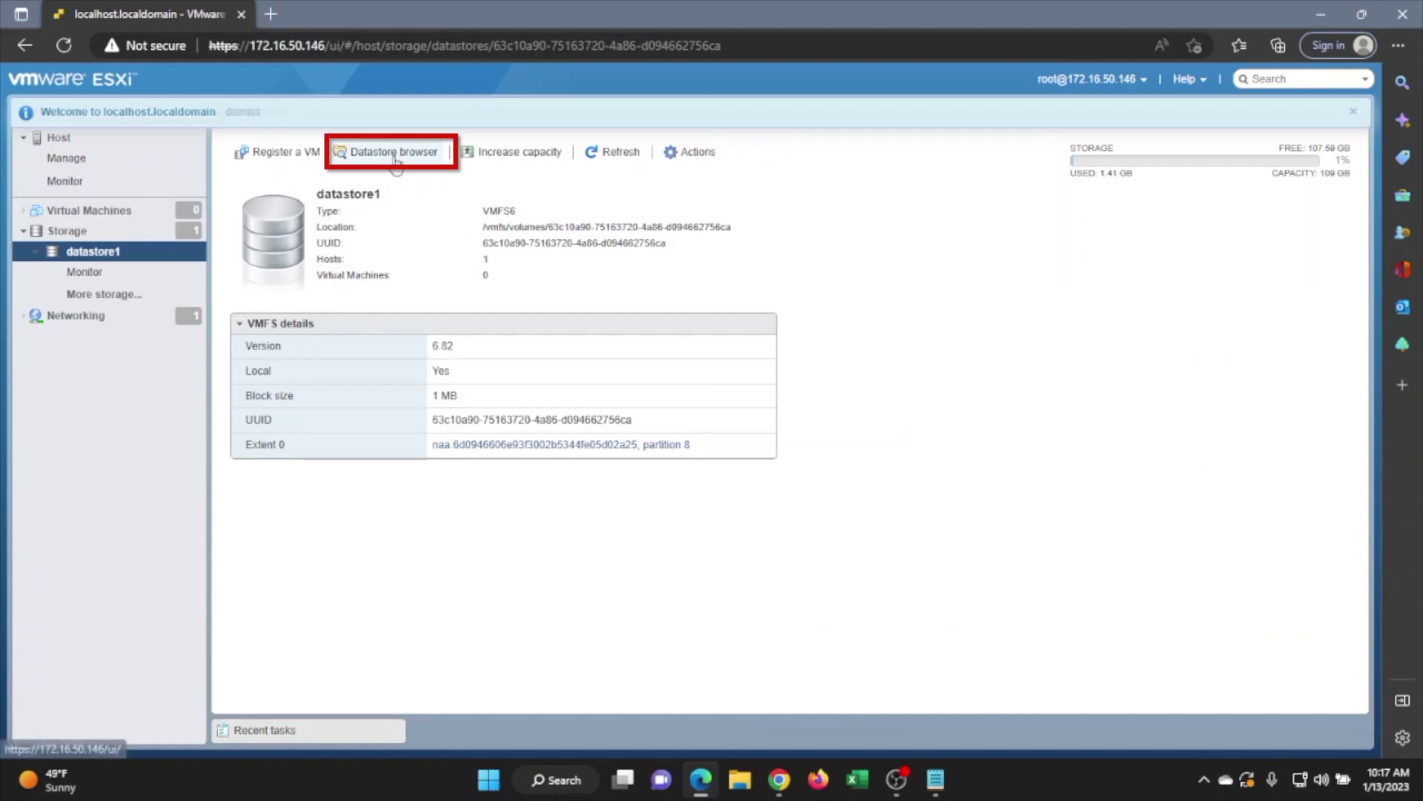
left_click(395, 155)
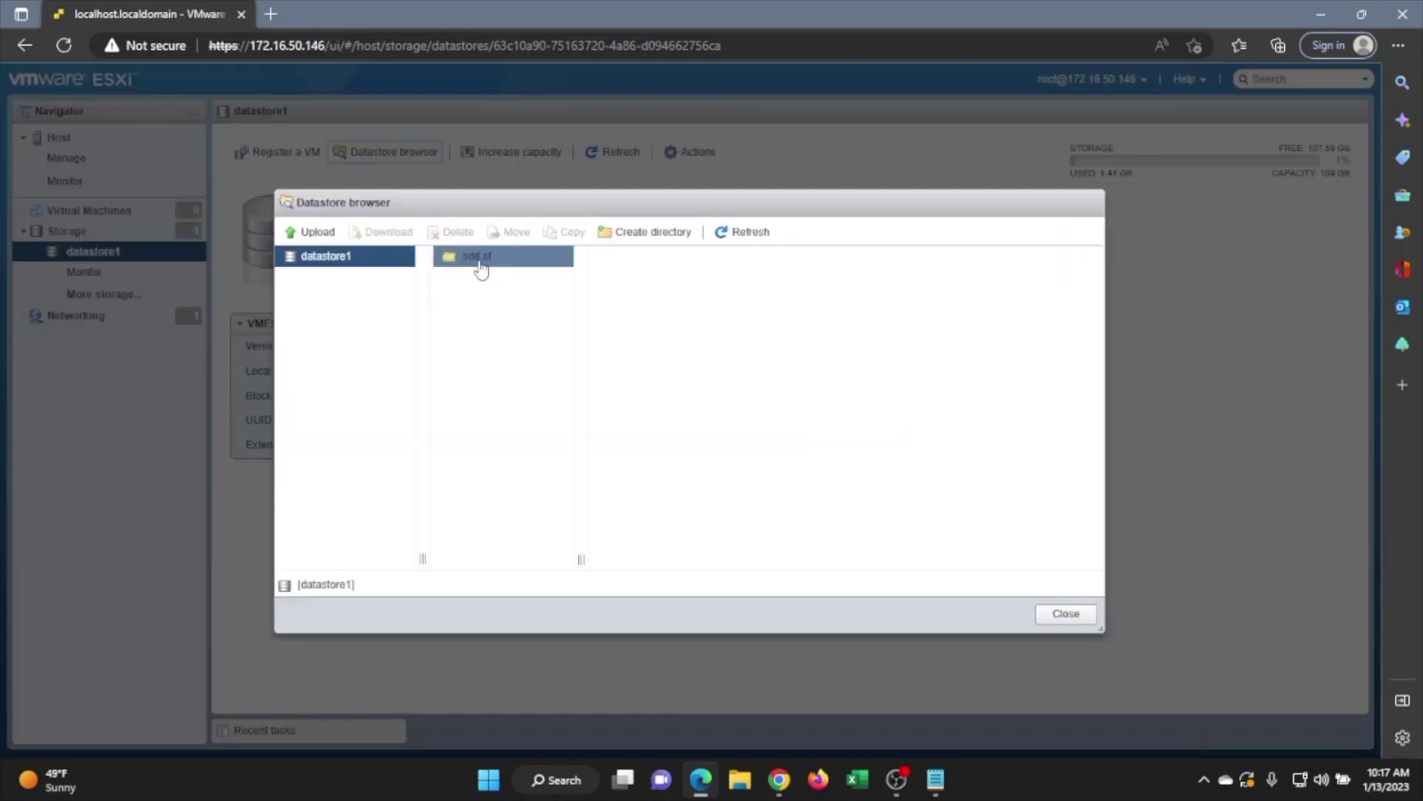
left_click(612, 236)
left_click(702, 379)
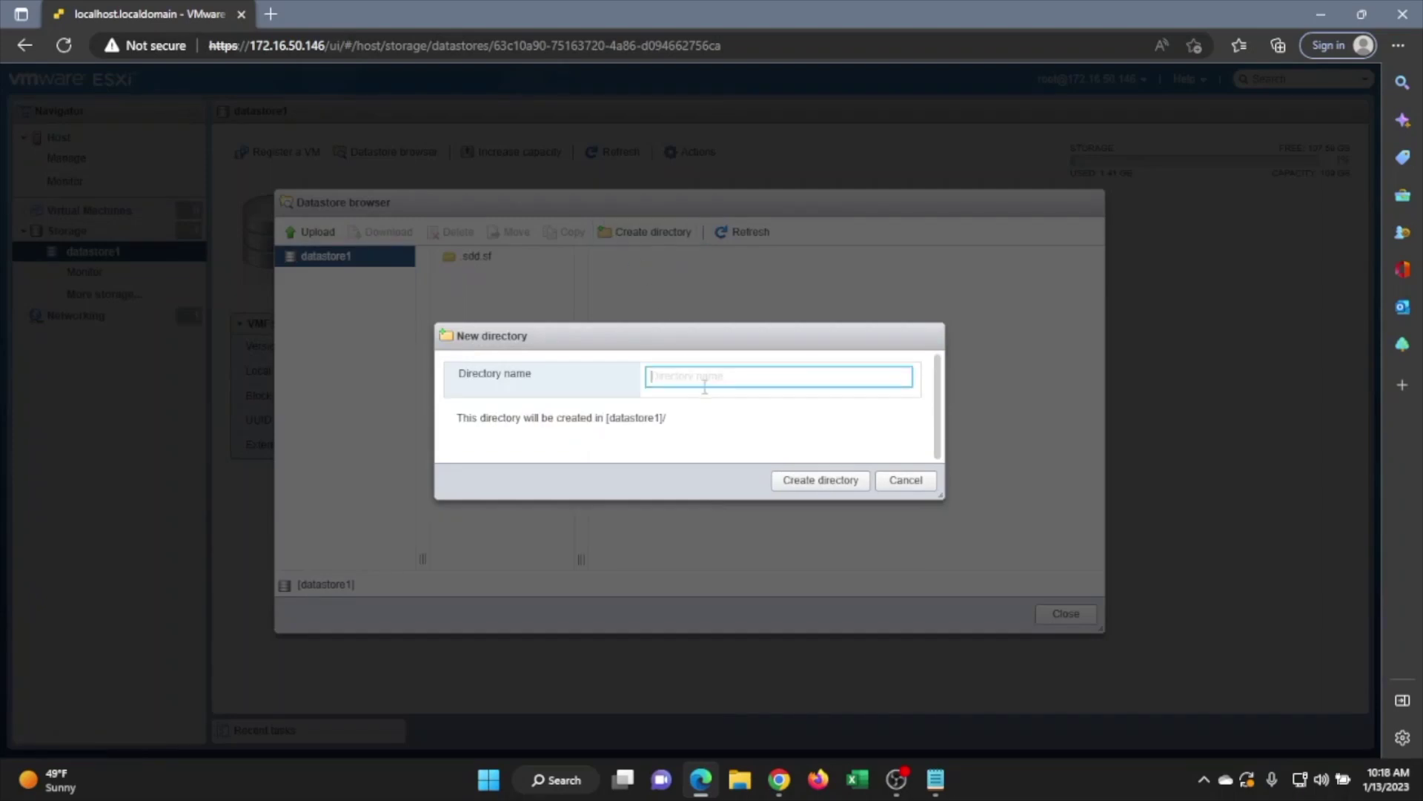
type("ISOs")
left_click(821, 480)
Upload the Windows Server 2016 evaluation ISO into ISOs, then close the datastore browser
left_click(314, 232)
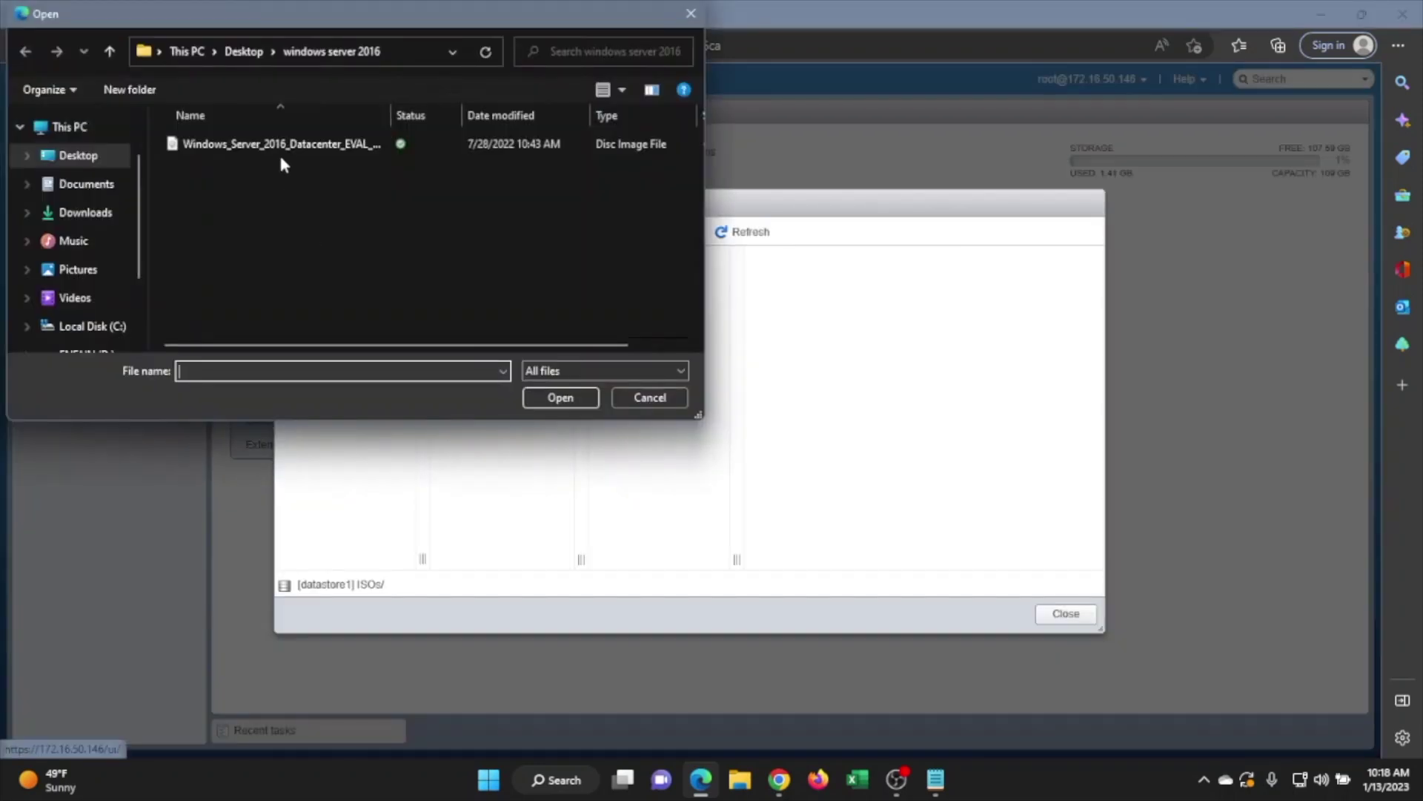
left_click(283, 158)
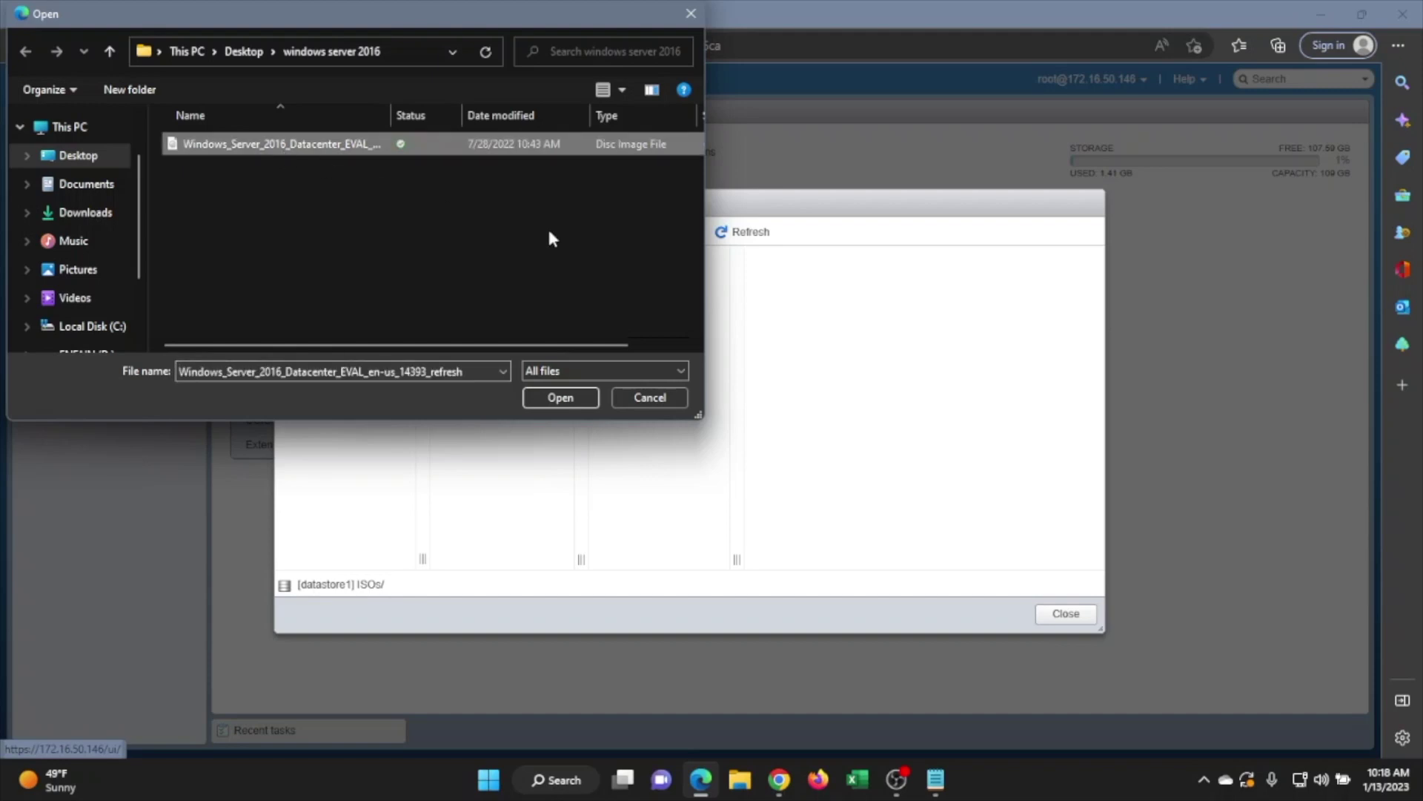
left_click(561, 398)
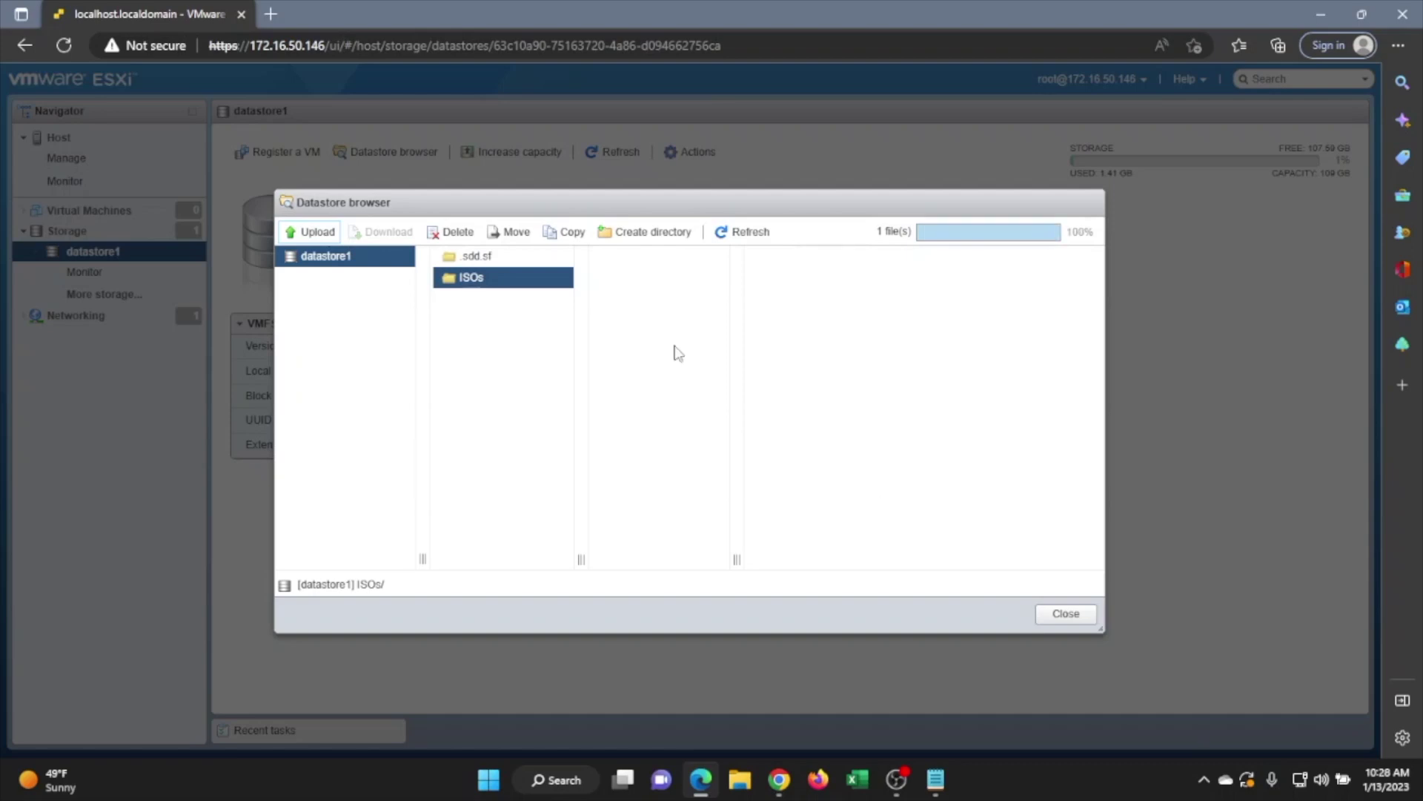
left_click(708, 257)
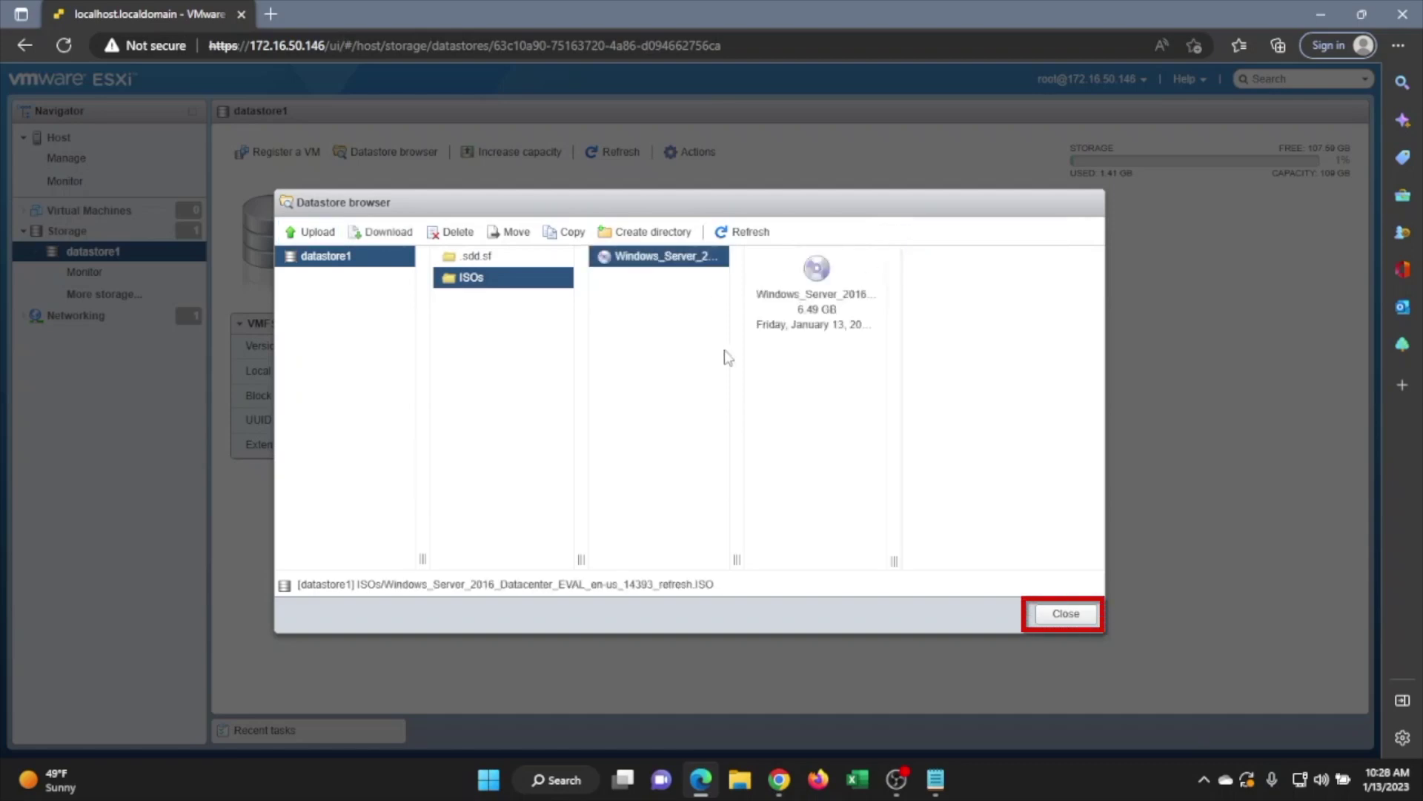
left_click(1053, 617)
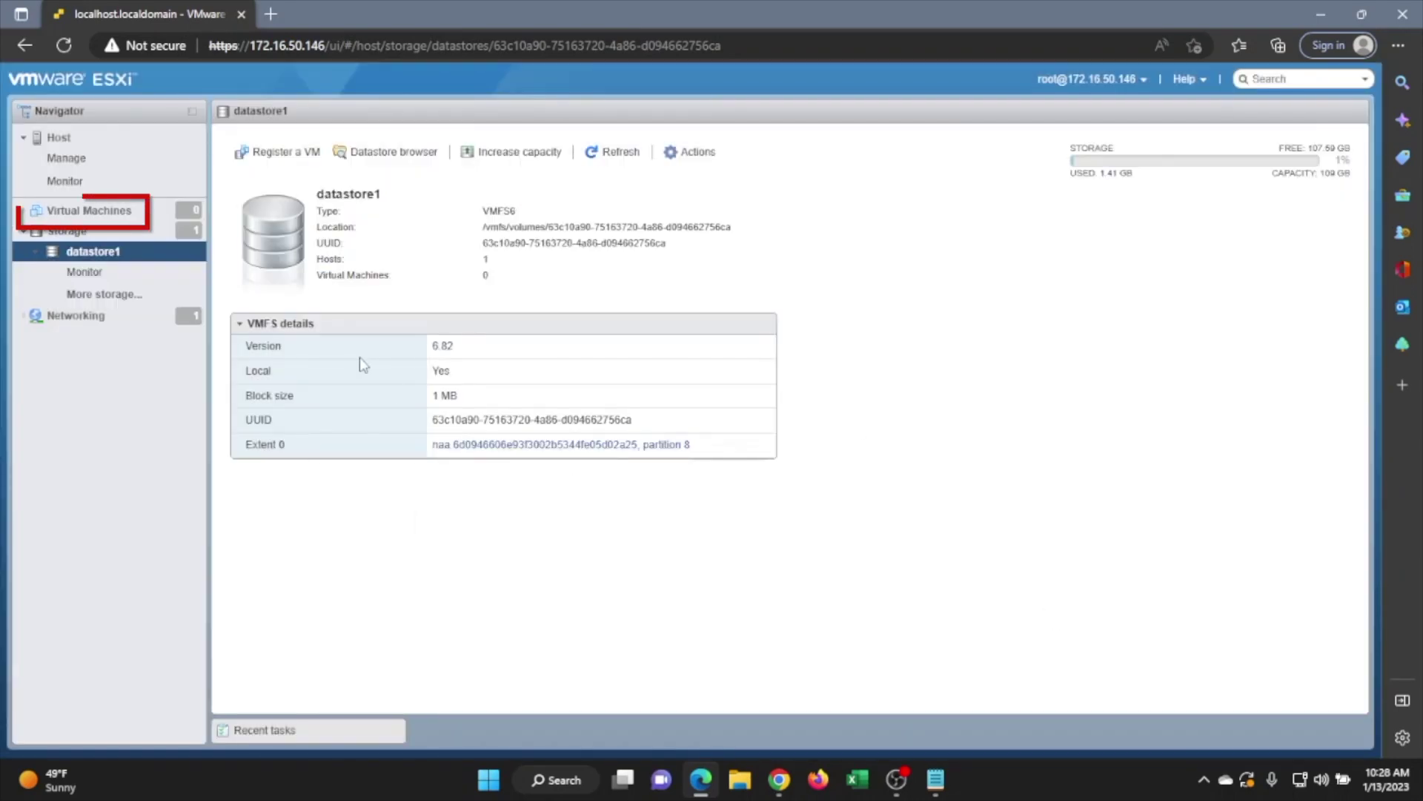
Start creating a new virtual machine named VMTest1
left_click(111, 211)
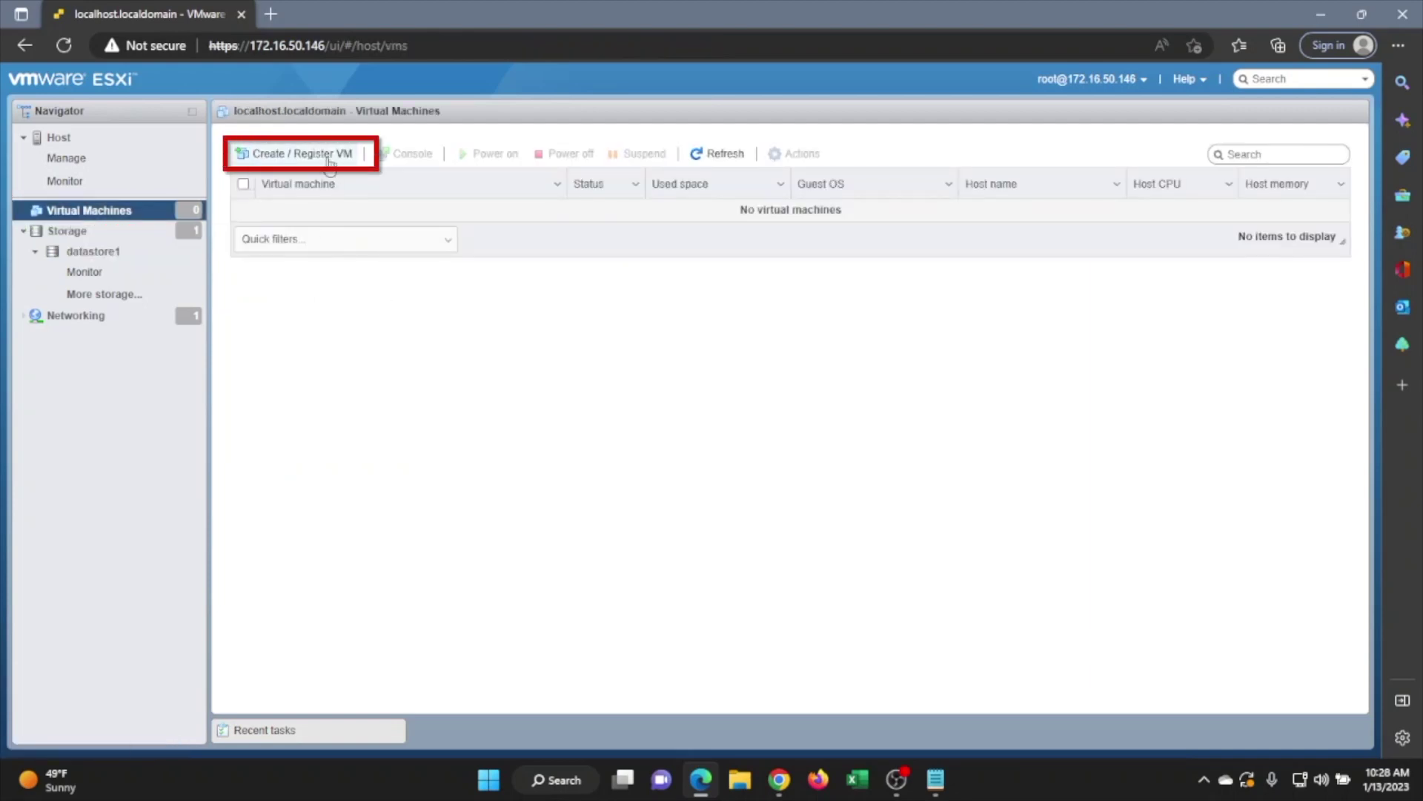
left_click(330, 159)
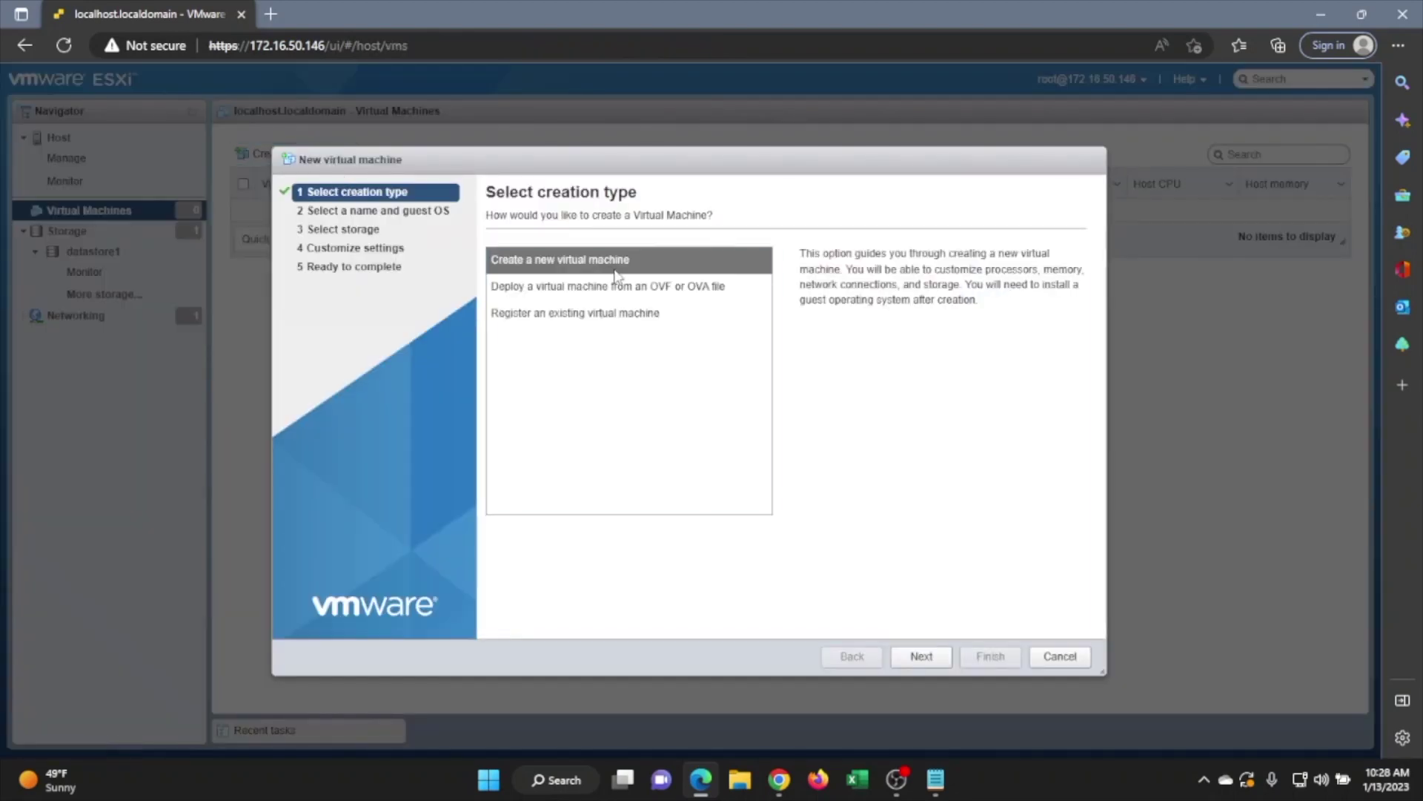
left_click(919, 657)
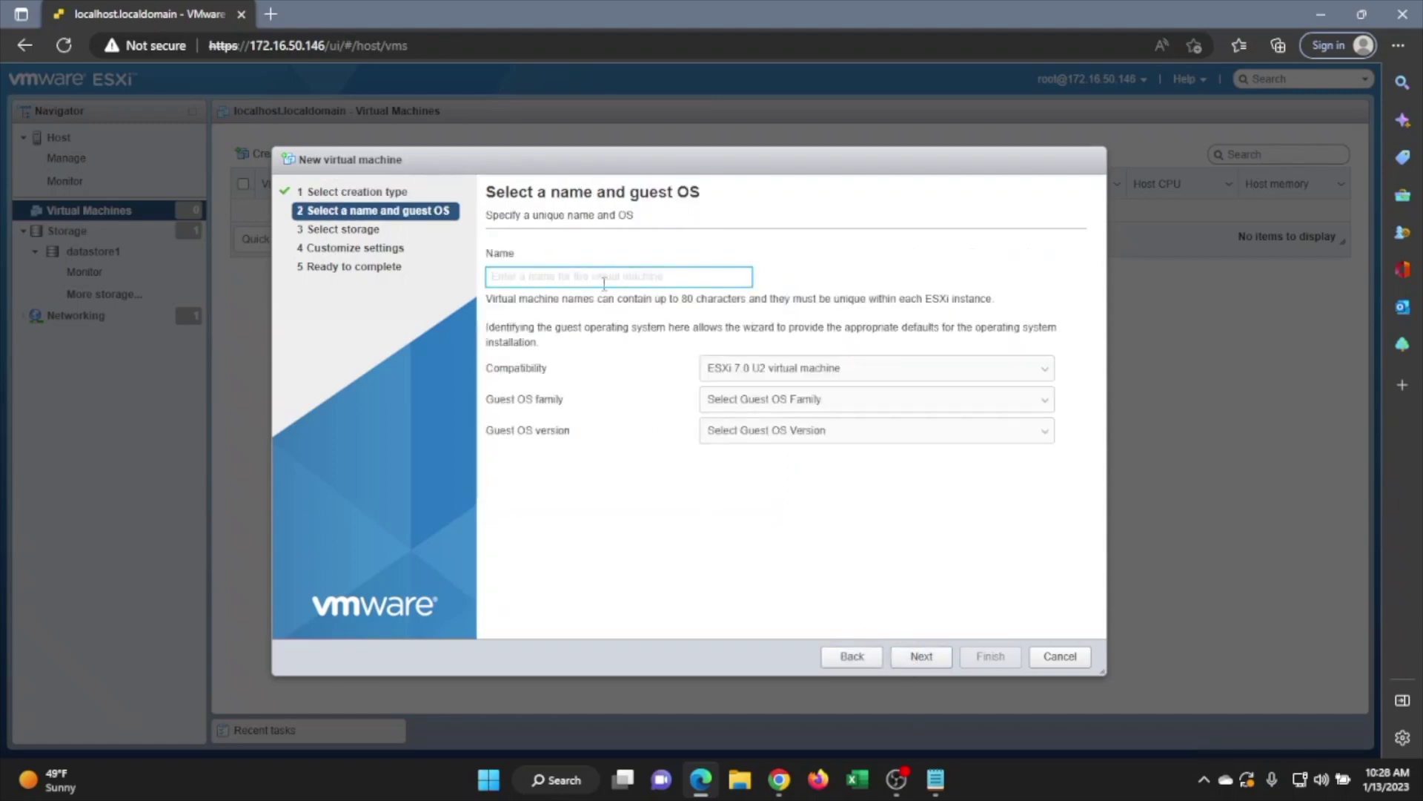
type("VMTest1")
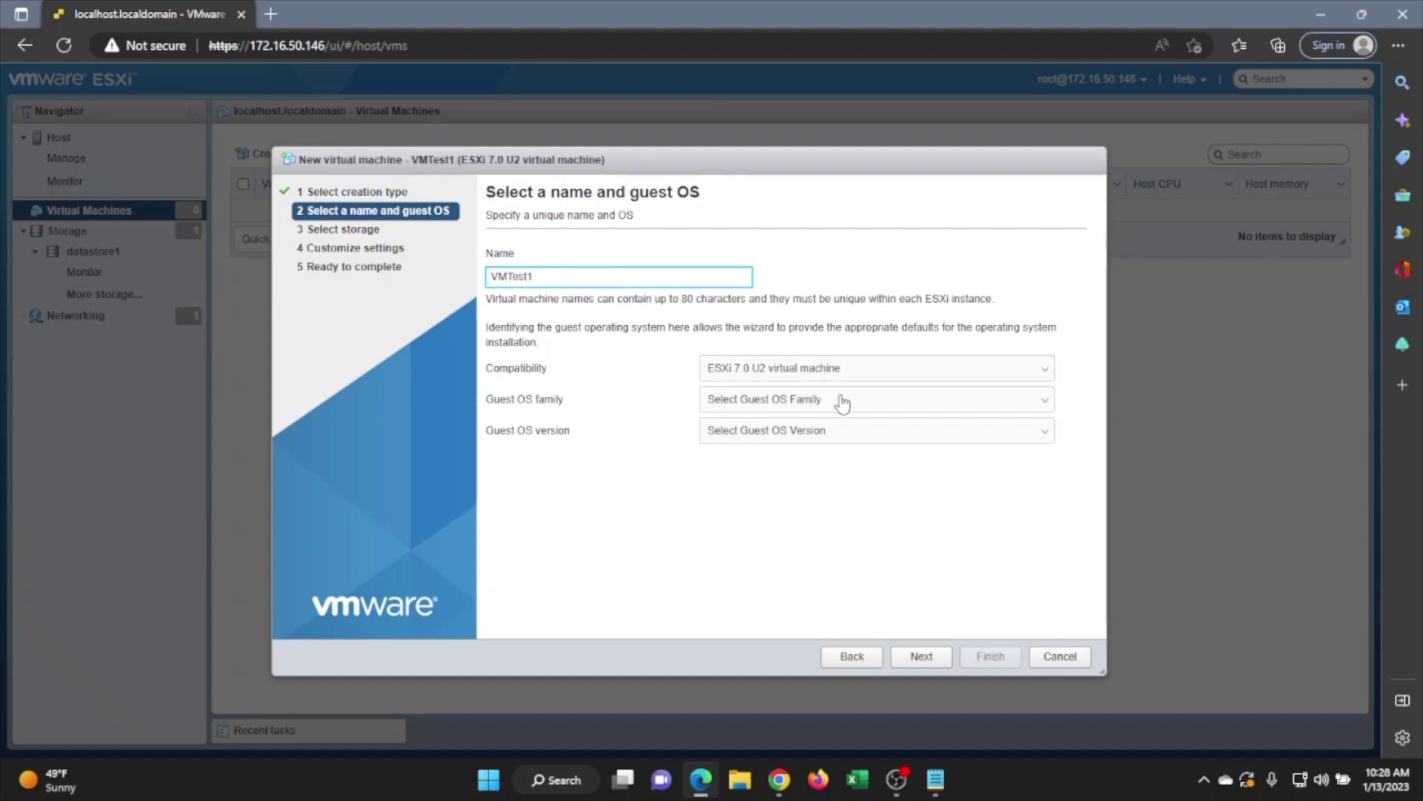
Set the guest OS to Windows / Windows Server 2016 (64-bit) and keep datastore1 as storage
left_click(846, 404)
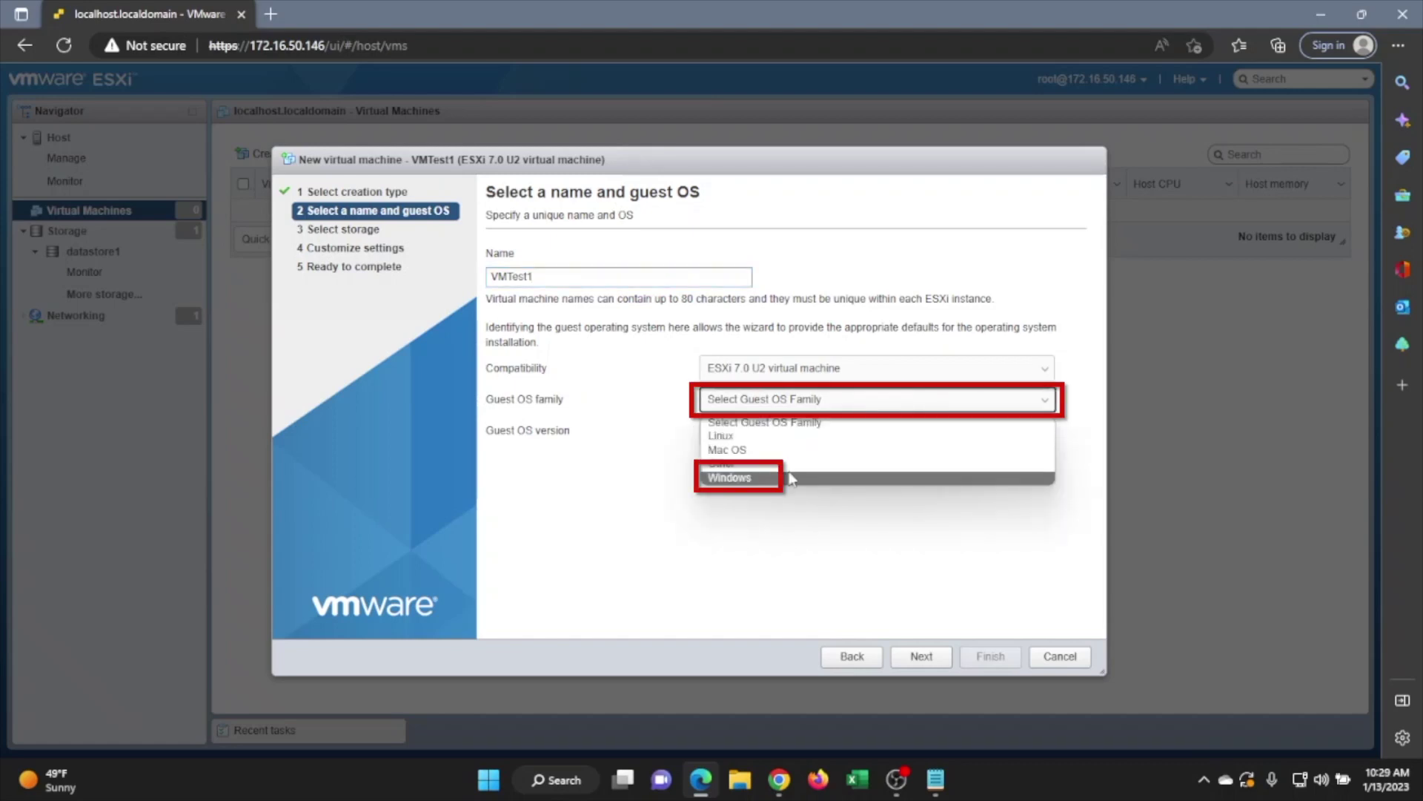
left_click(795, 478)
left_click(858, 436)
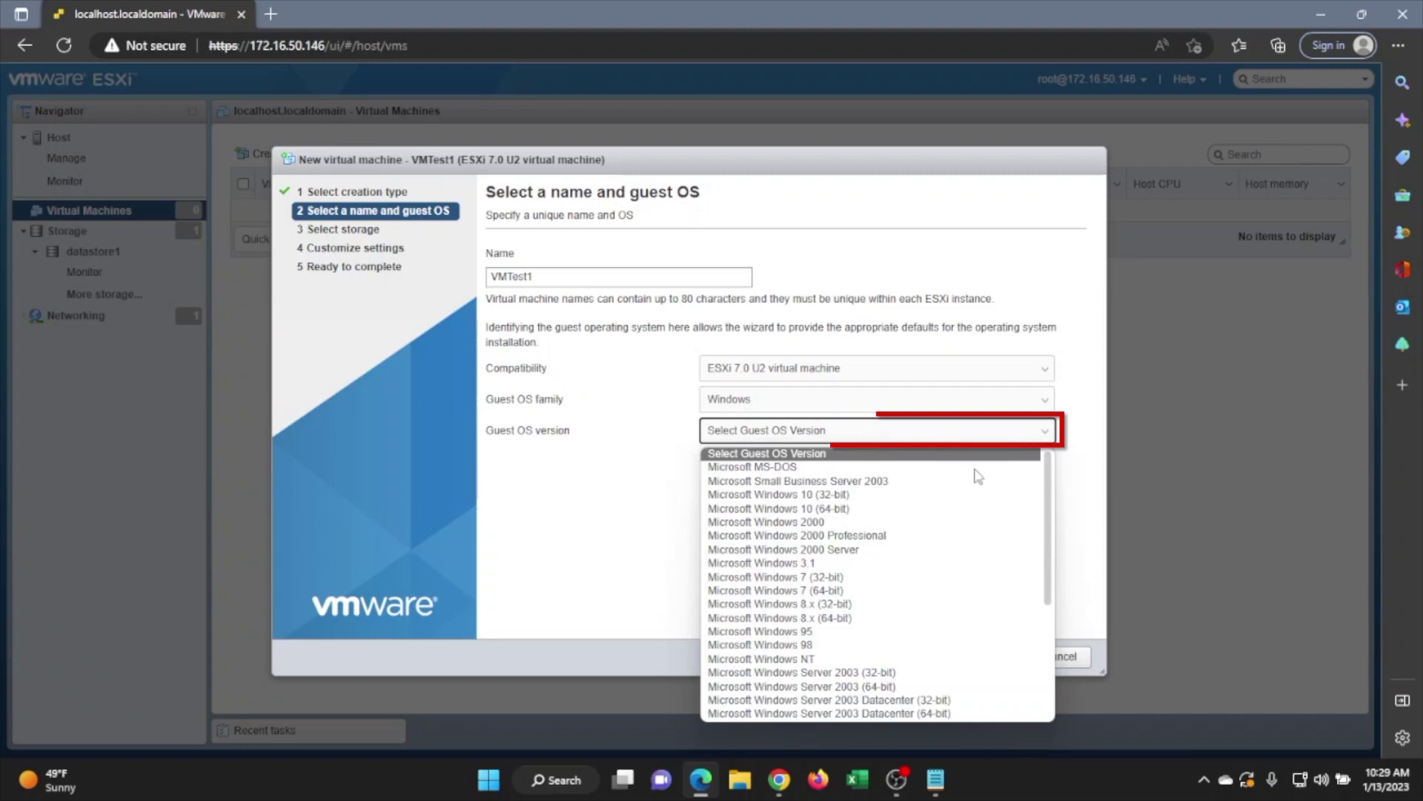
left_click_drag(1050, 506, 1041, 609)
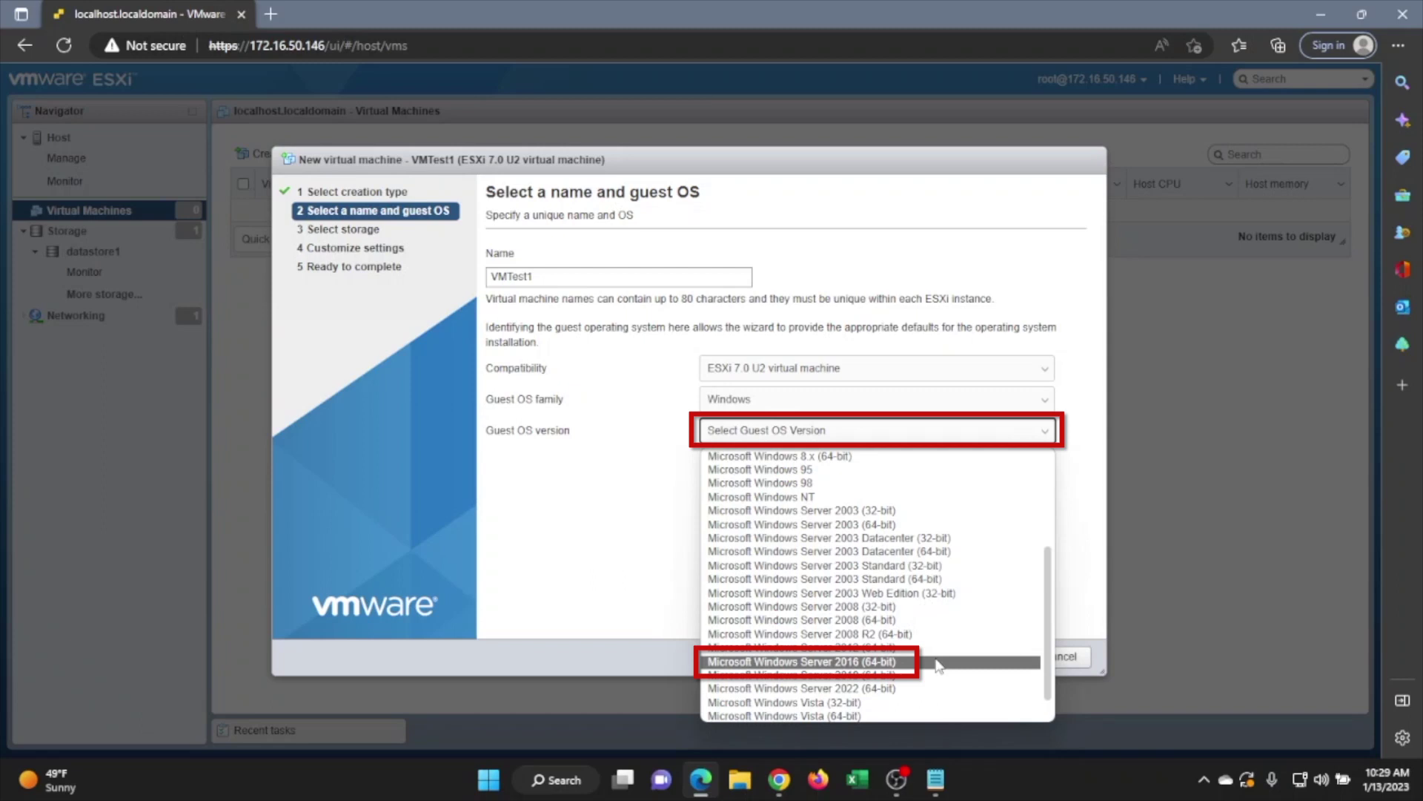
left_click(938, 663)
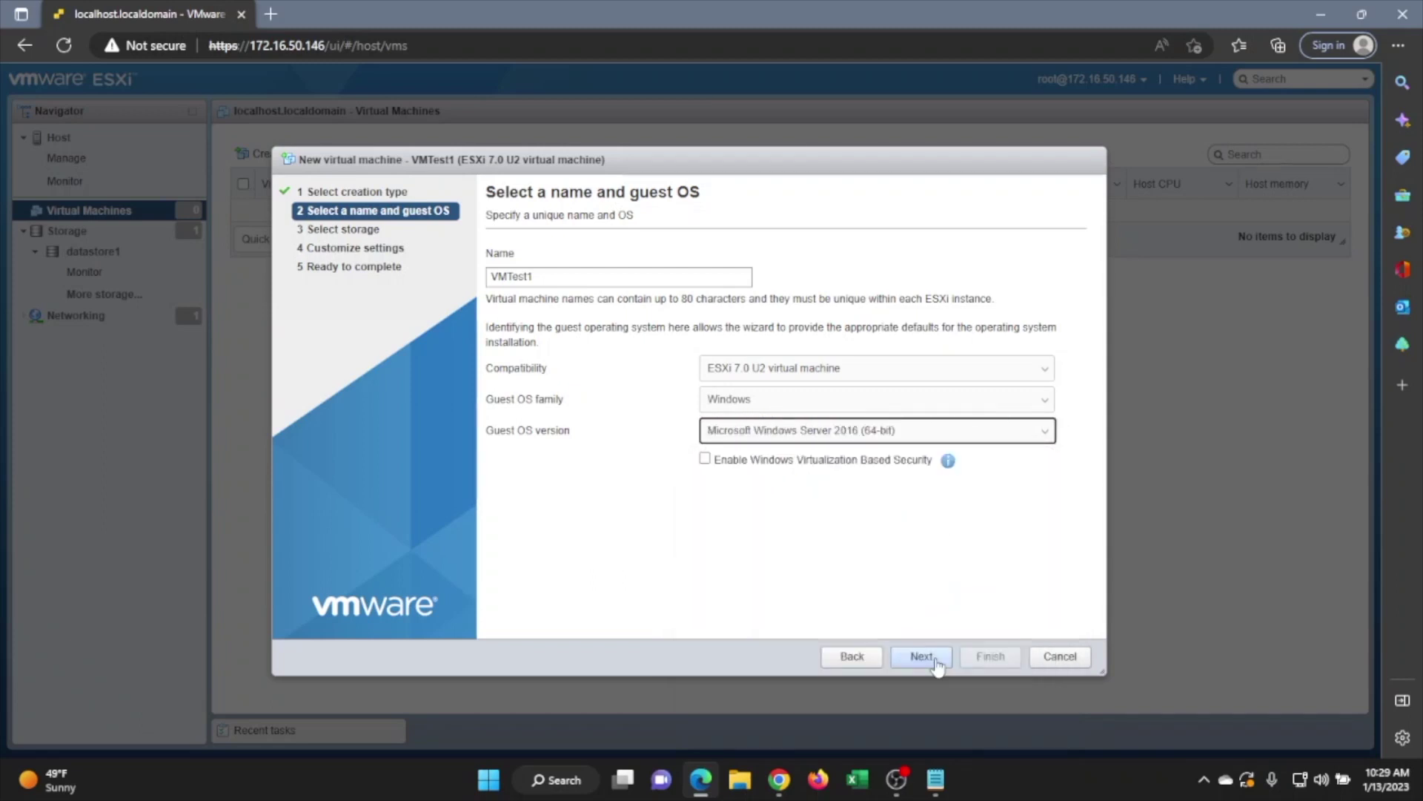
left_click(937, 665)
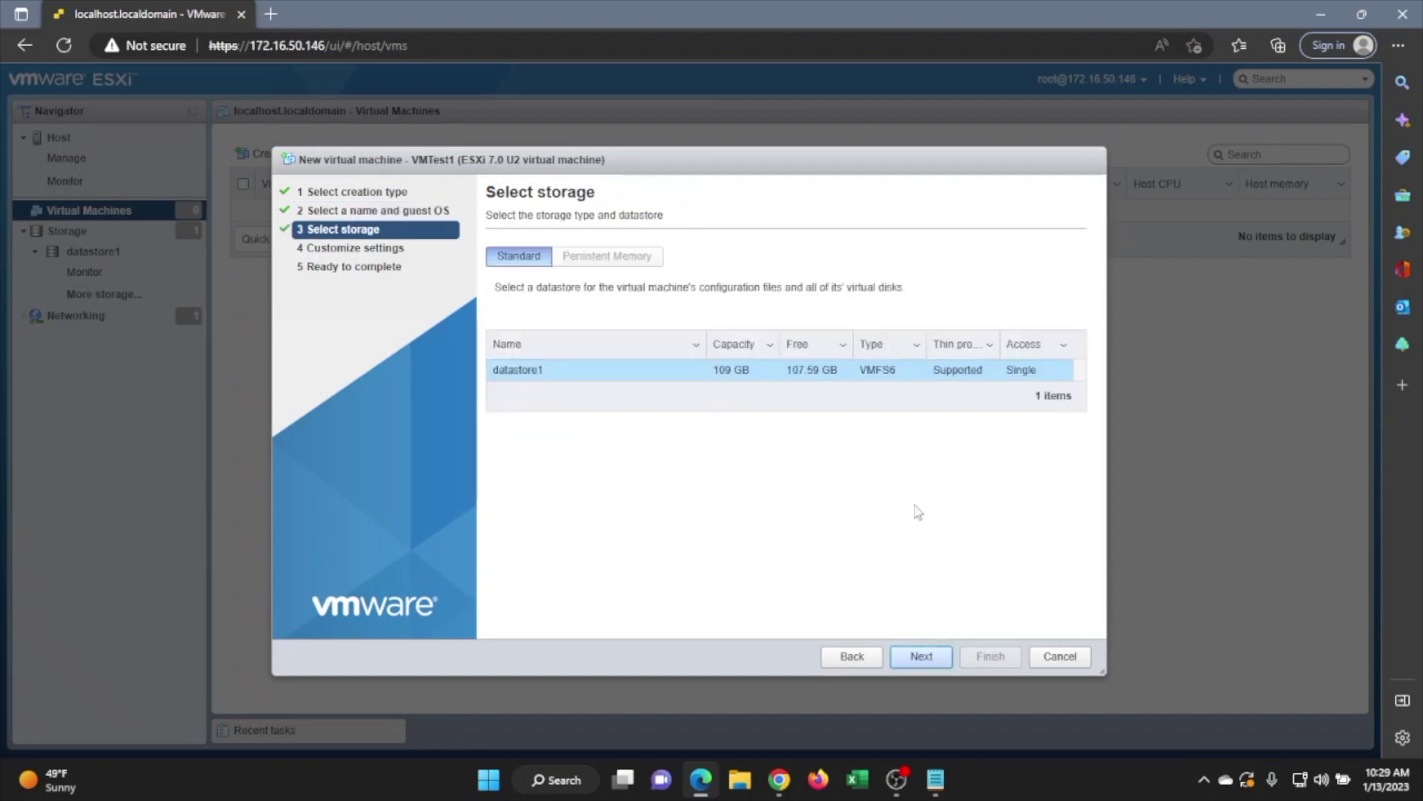
left_click(919, 656)
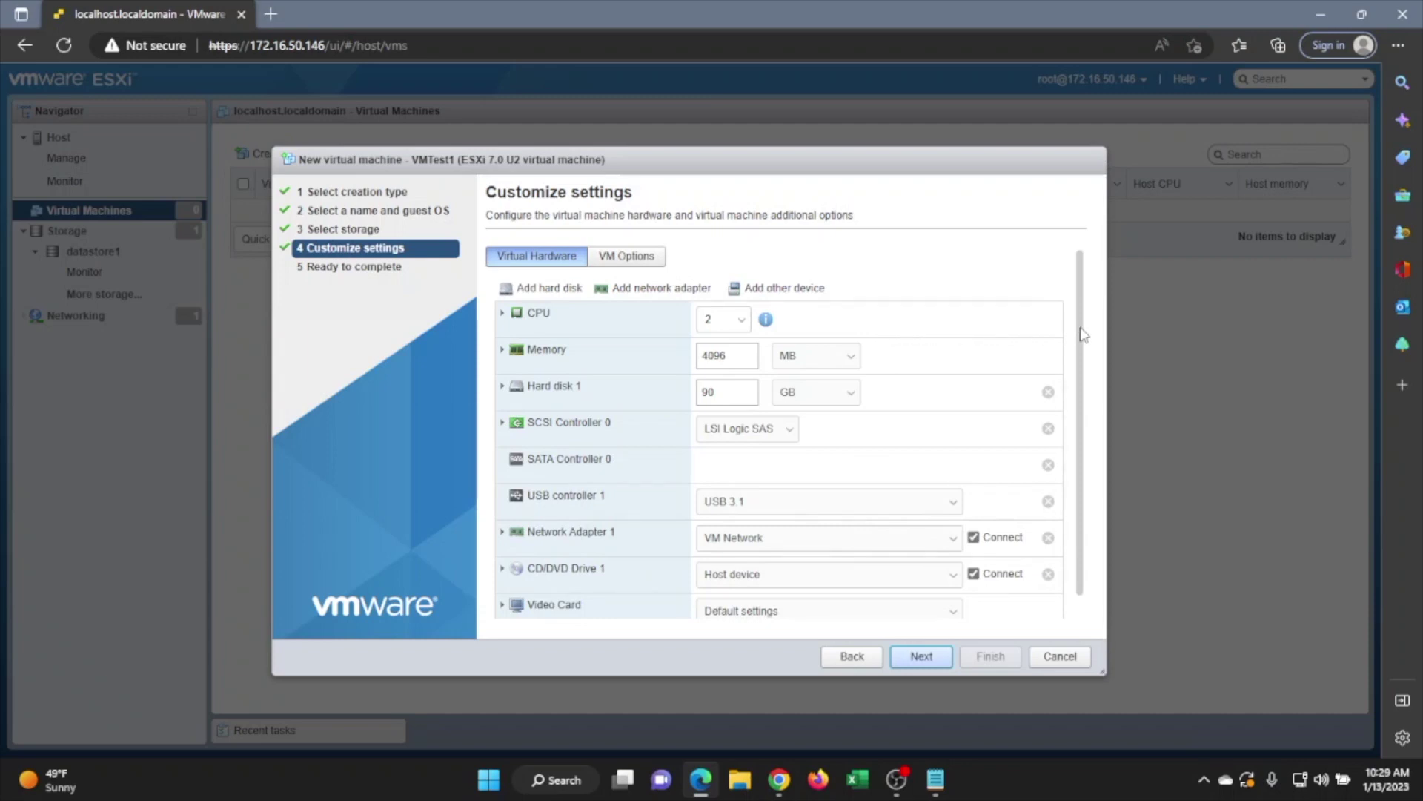
scroll(1083, 334, "down", 1)
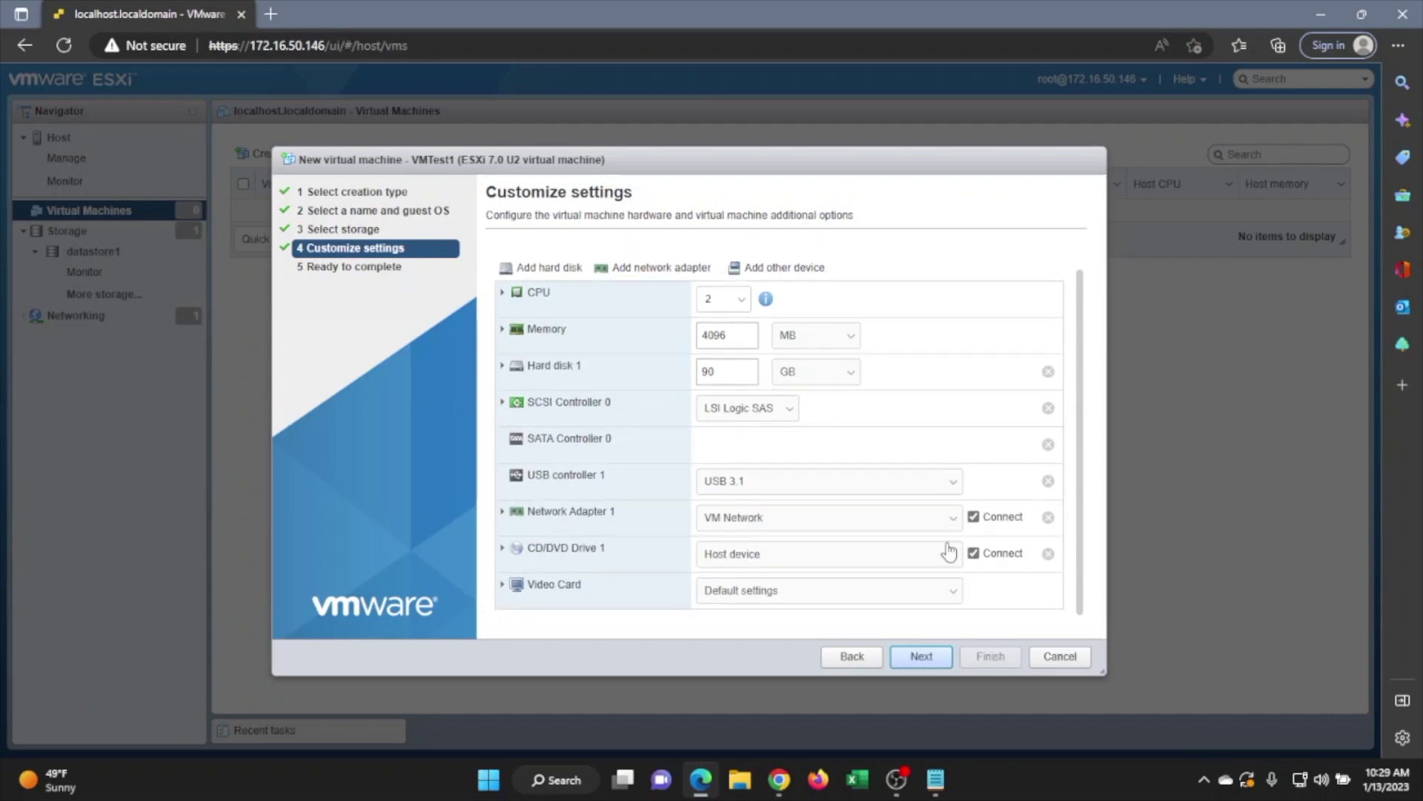
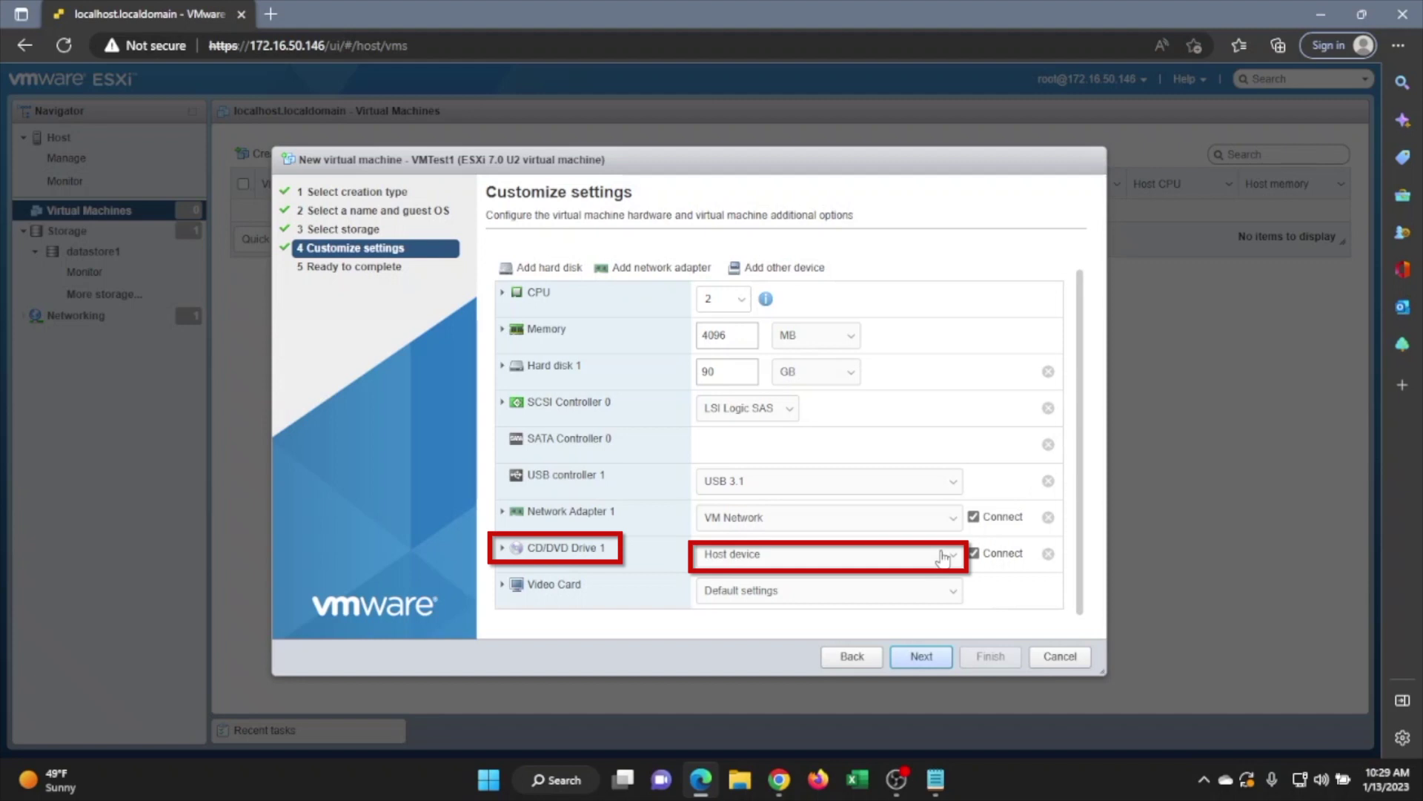
Set CD/DVD Drive 1 to the Windows Server 2016 ISO in datastore1's ISOs folder
left_click(943, 558)
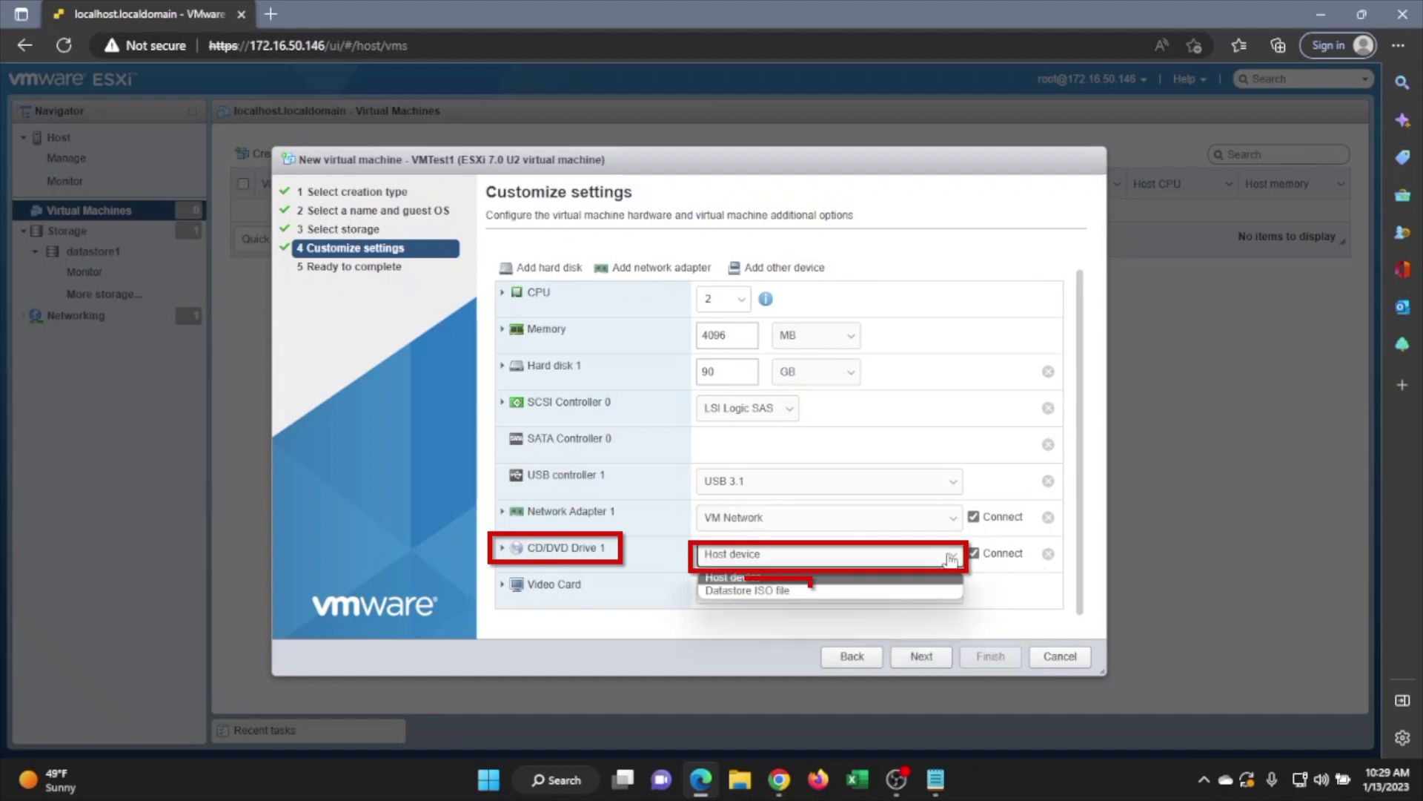
left_click(903, 594)
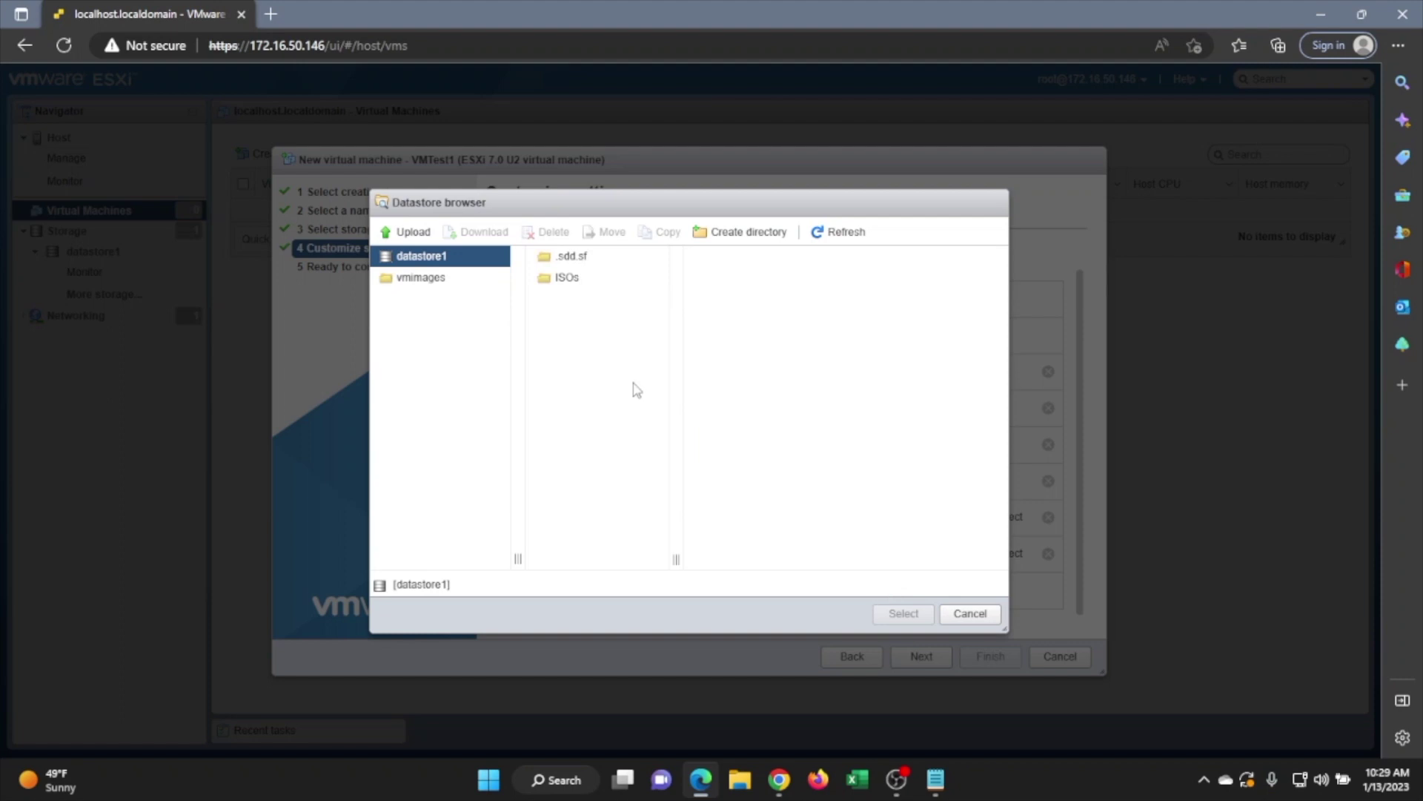
left_click(567, 279)
left_click(708, 259)
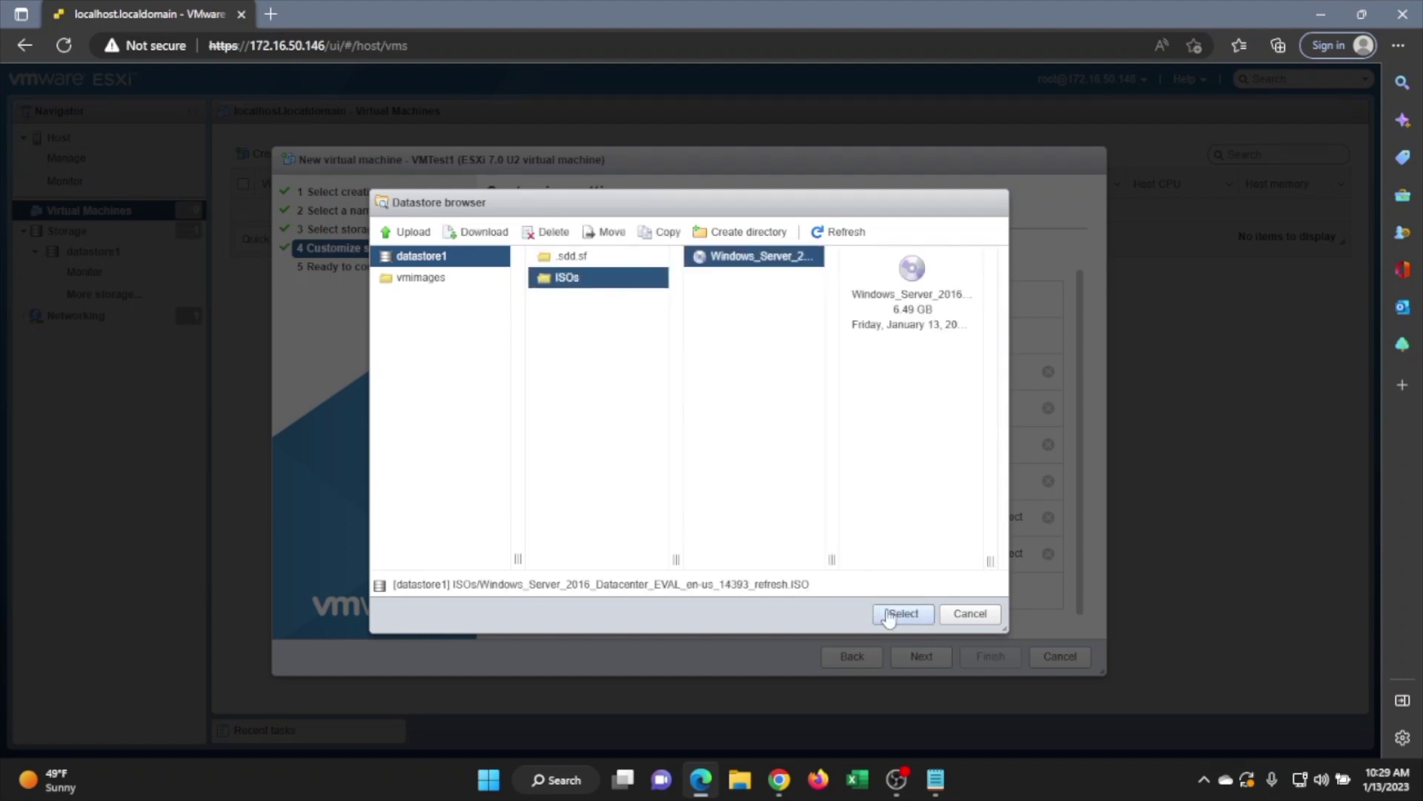
left_click(889, 615)
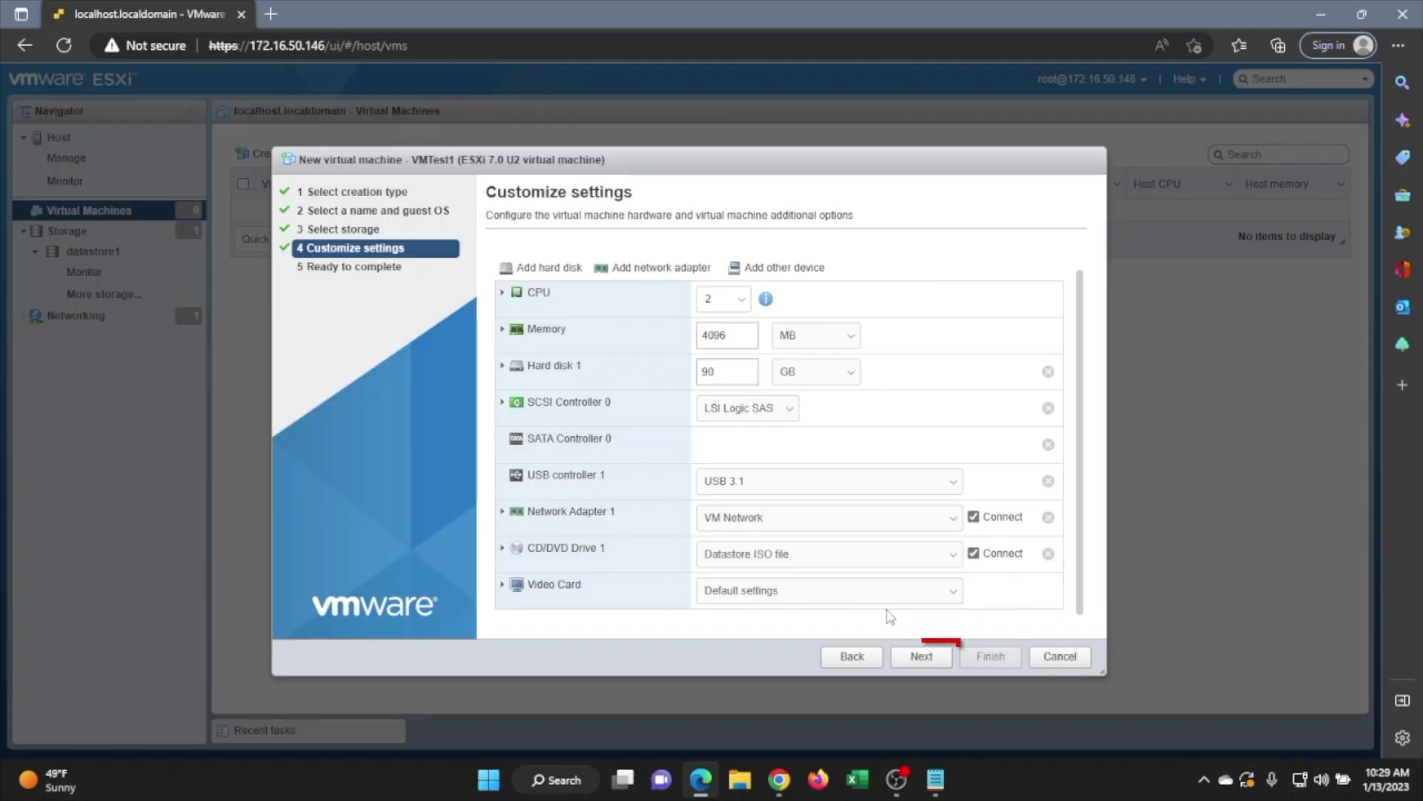
Review the VM settings and finish creating VMTest1
left_click(923, 658)
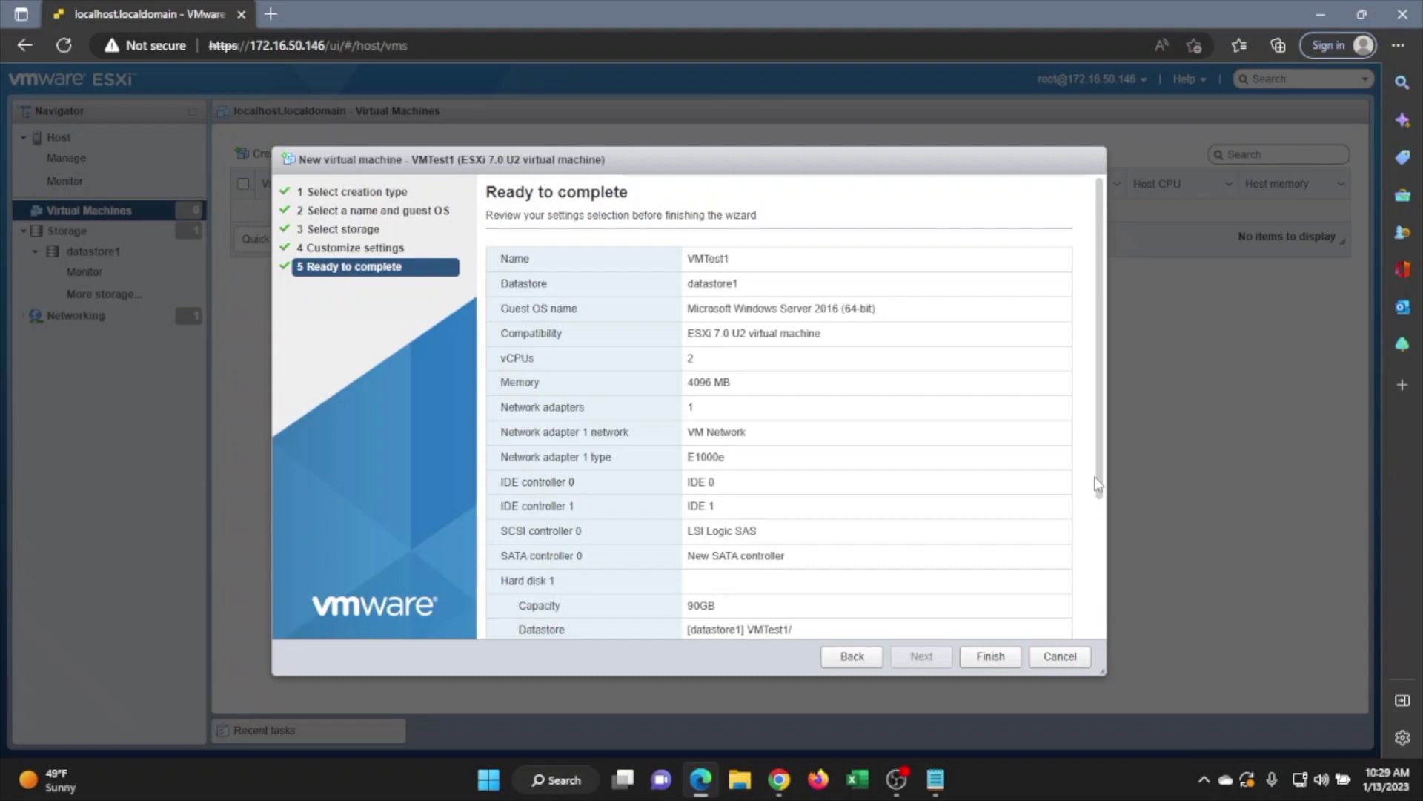
left_click_drag(1098, 486, 1099, 630)
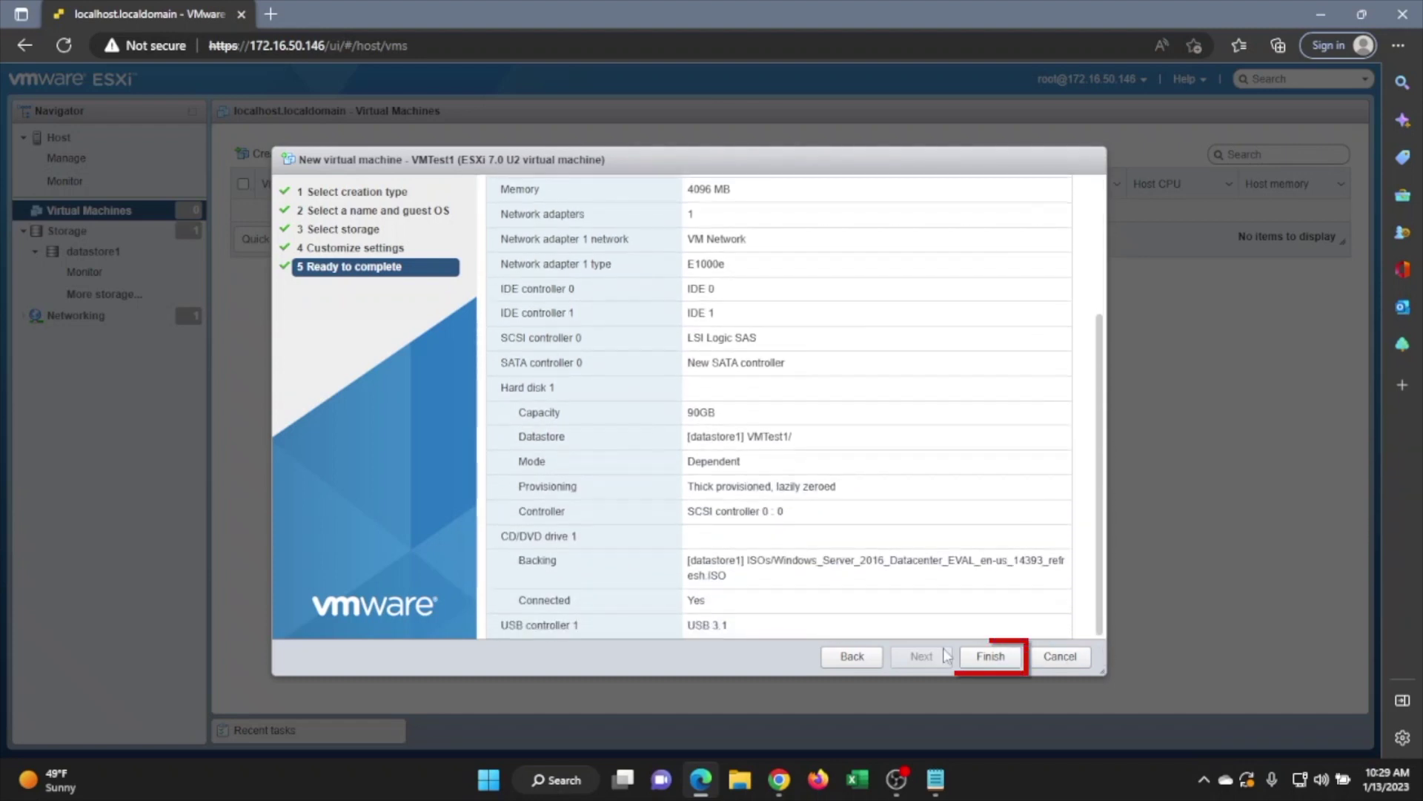
left_click(972, 662)
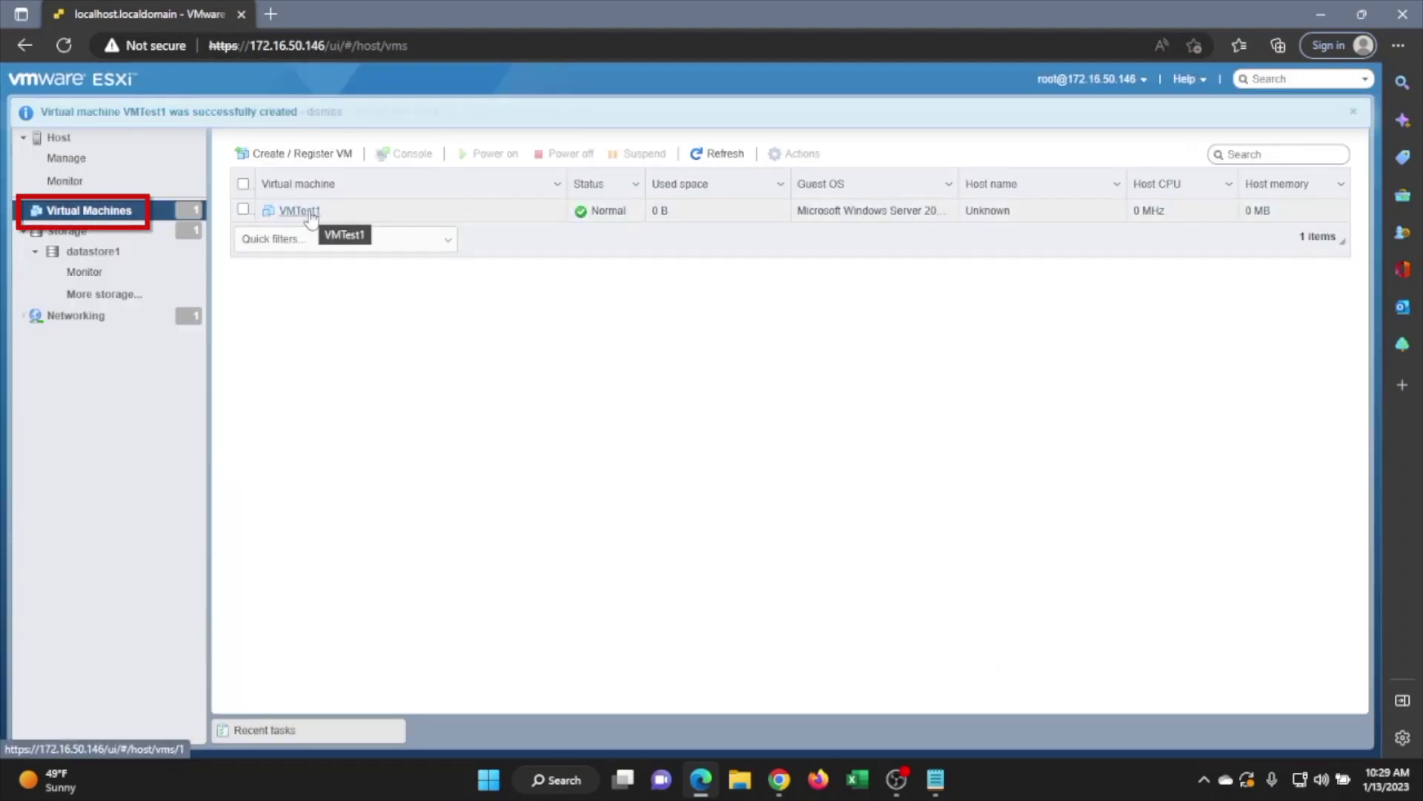
Power on VMTest1, open its console and boot it from the mounted ISO
left_click(310, 212)
left_click(401, 151)
left_click(414, 229)
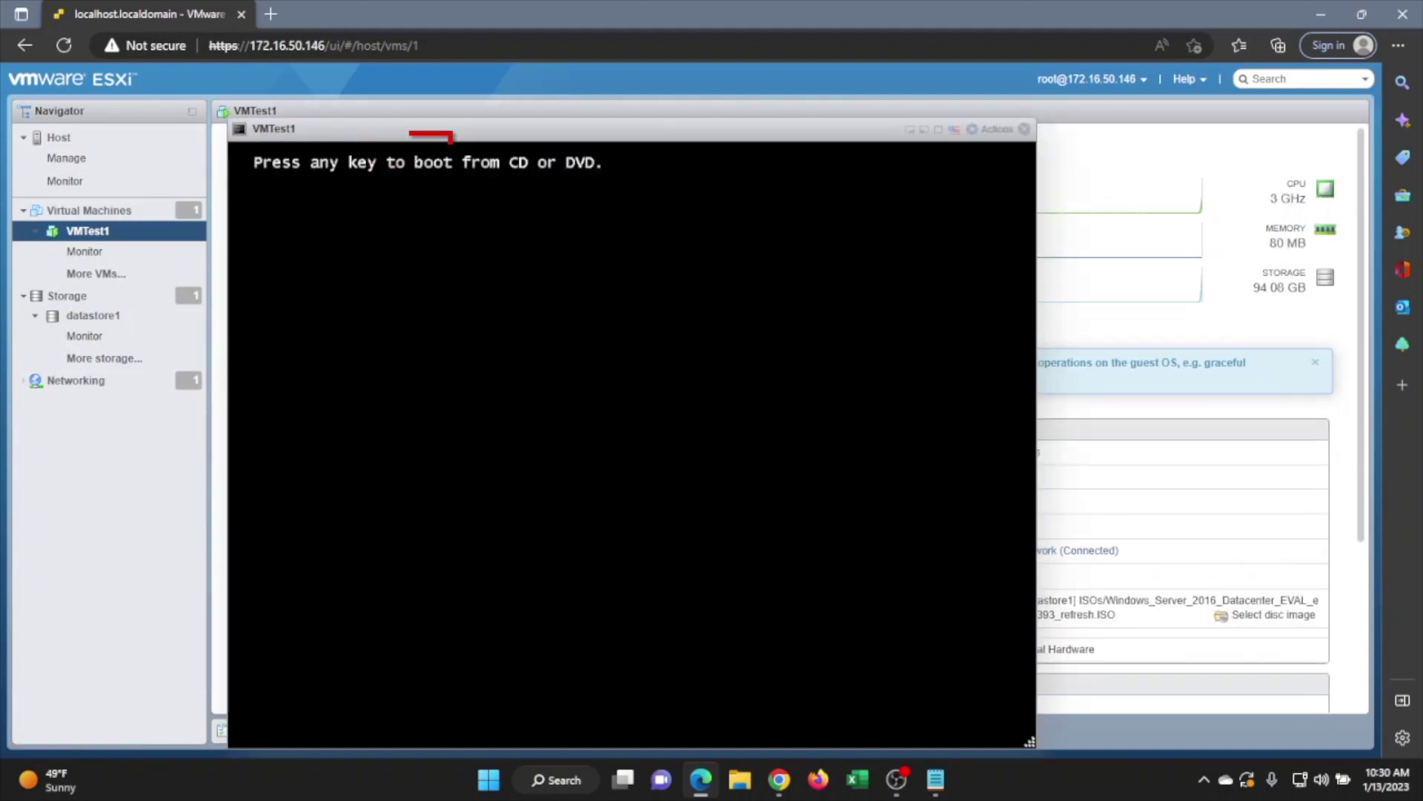
key("Return")
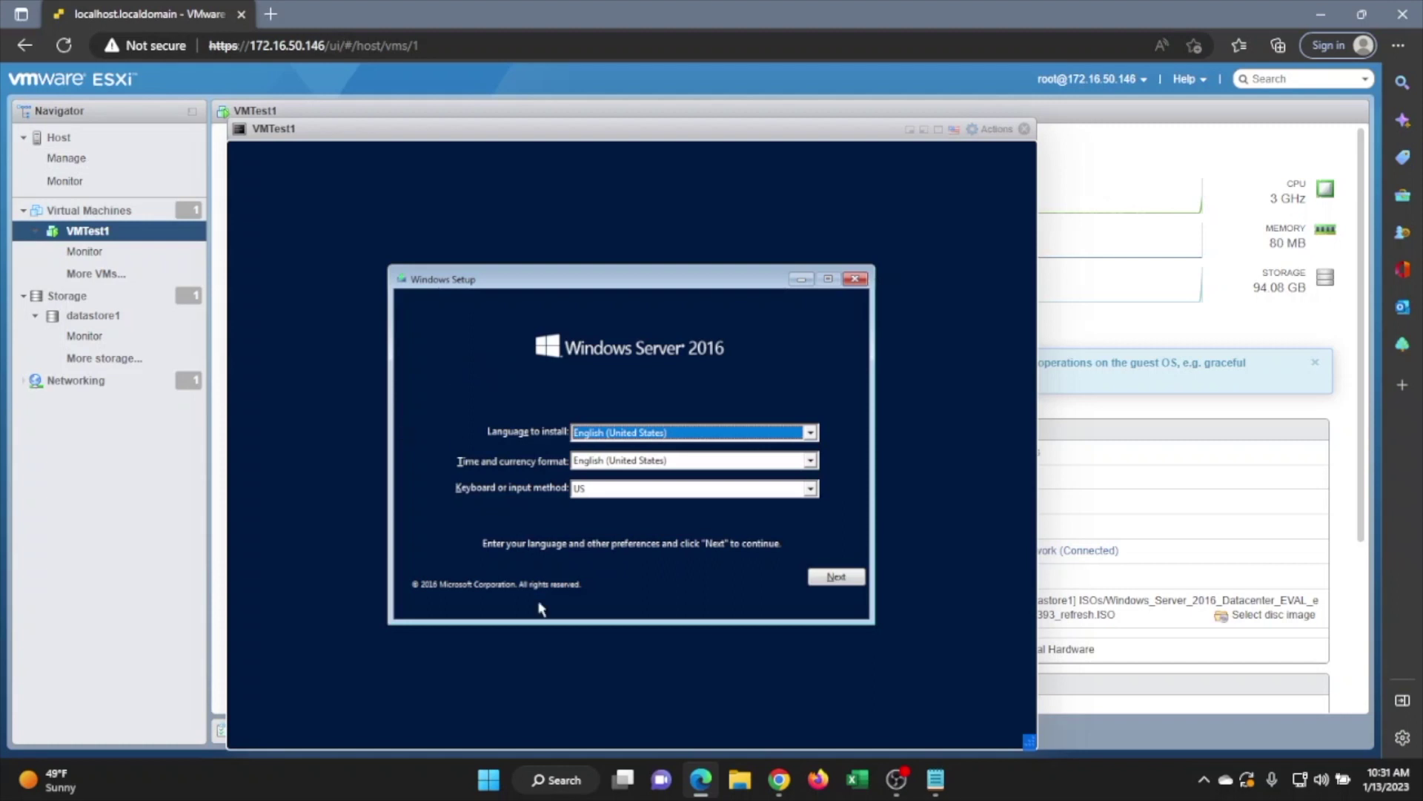
Start Windows Setup with Standard Evaluation (Desktop Experience) and accept the license terms
left_click(845, 579)
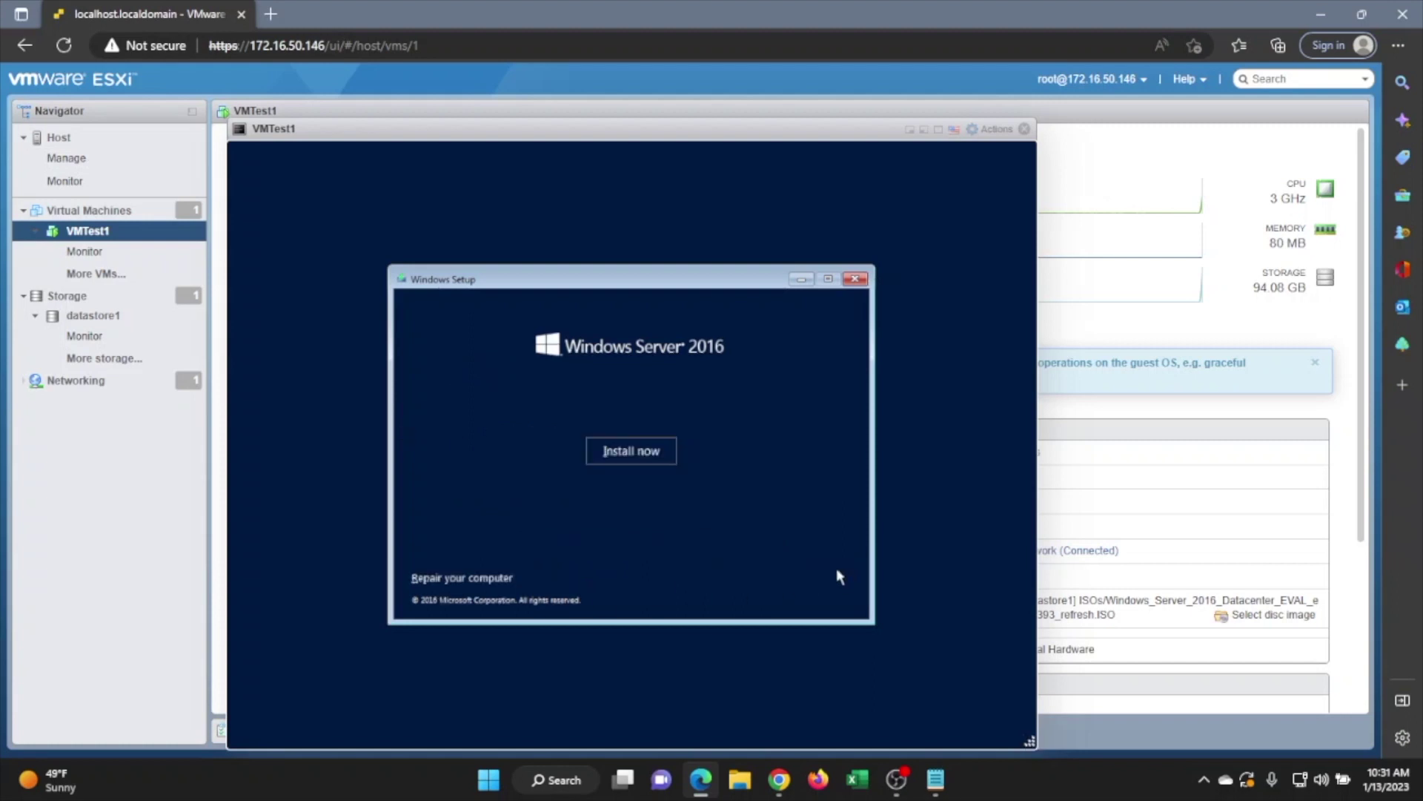
left_click(655, 454)
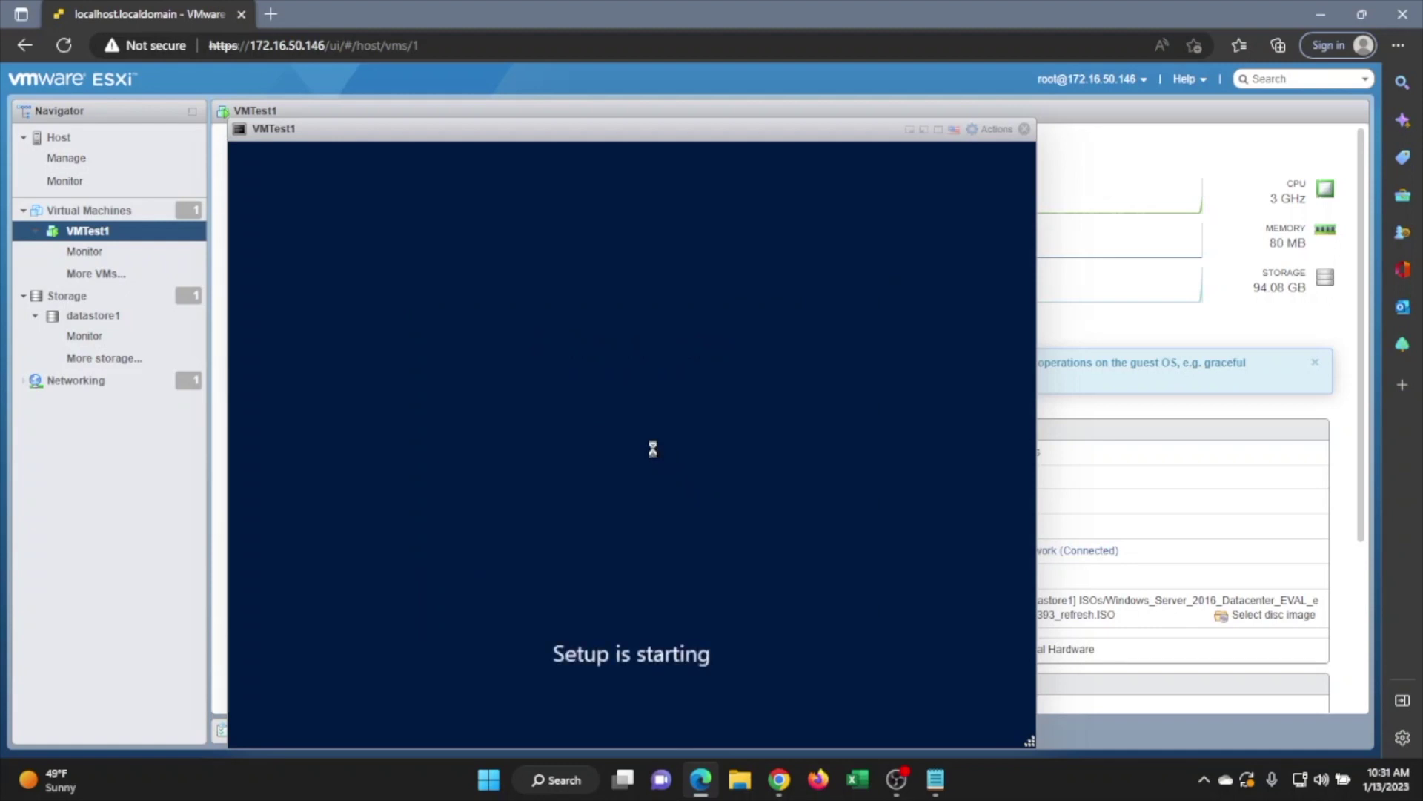
left_click(625, 346)
left_click(850, 580)
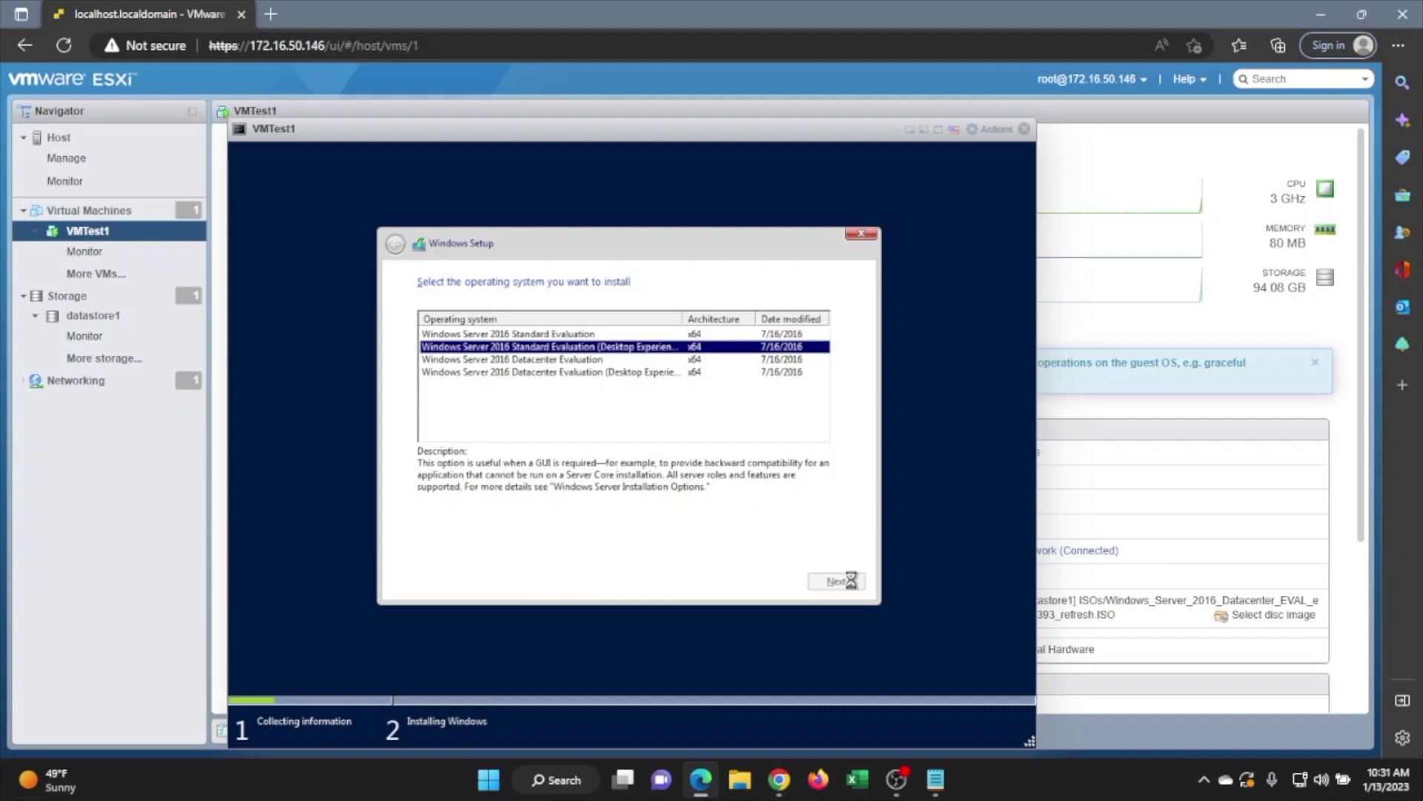
left_click(513, 545)
left_click(816, 582)
Choose a custom install onto a new full-size partition on Drive 0
left_click(720, 443)
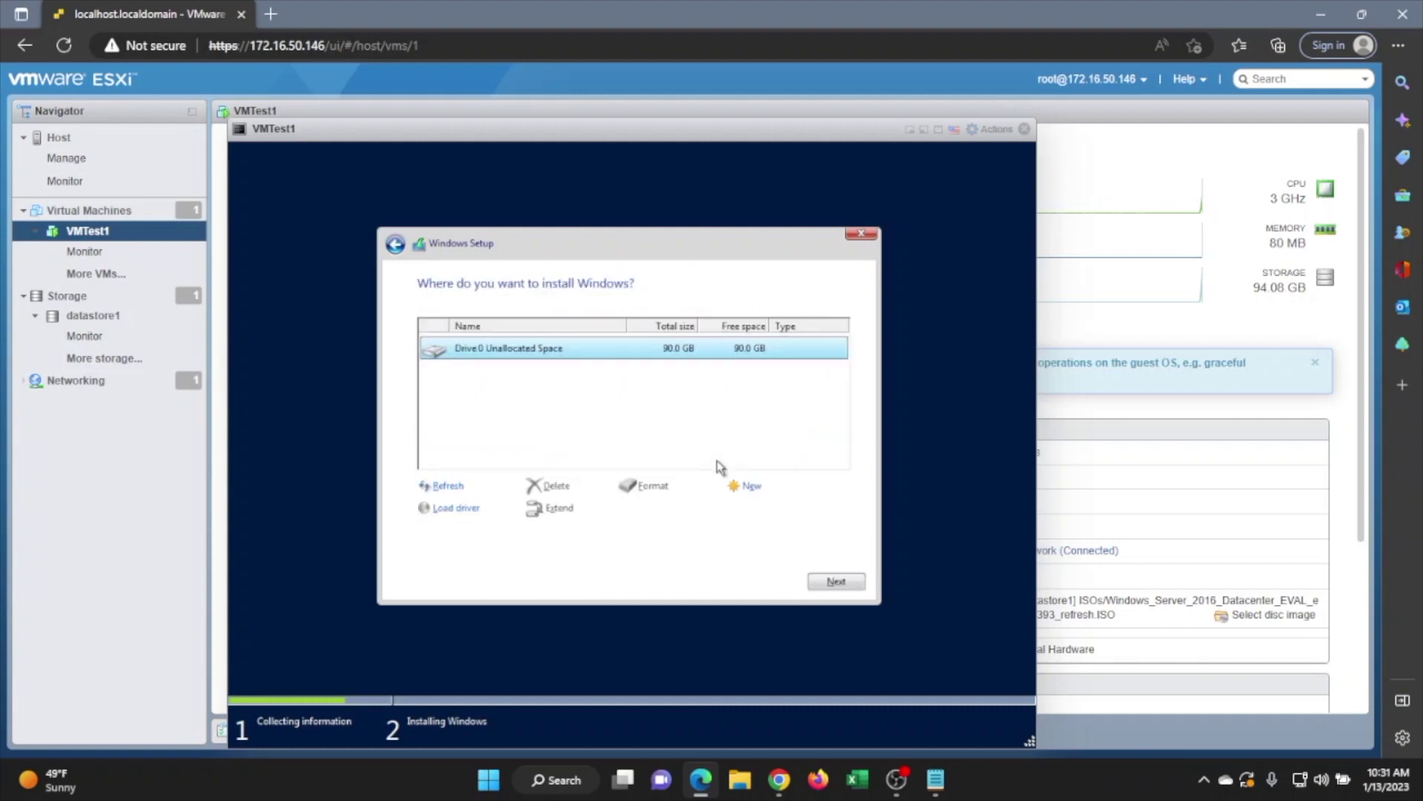
left_click(748, 491)
left_click(774, 513)
left_click(752, 513)
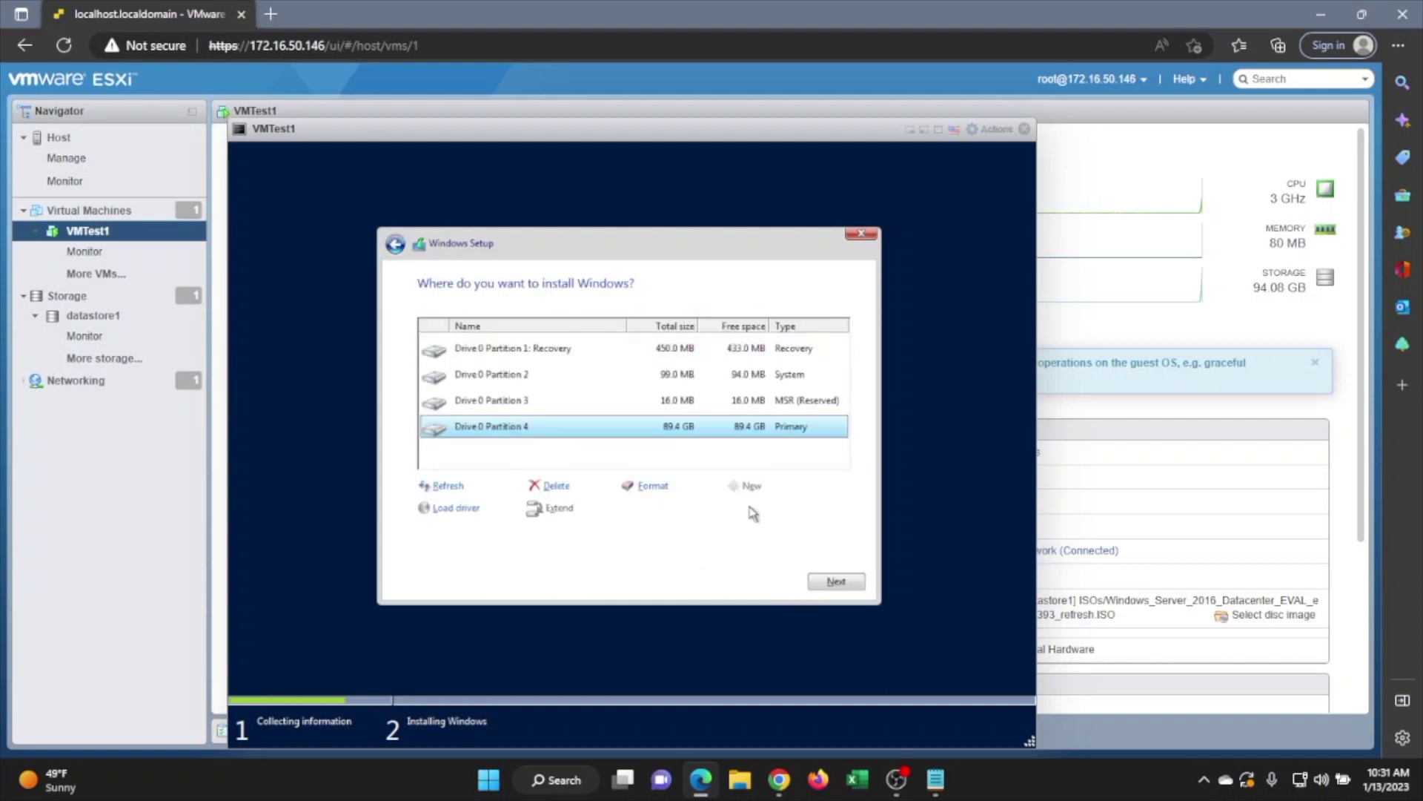
left_click(829, 582)
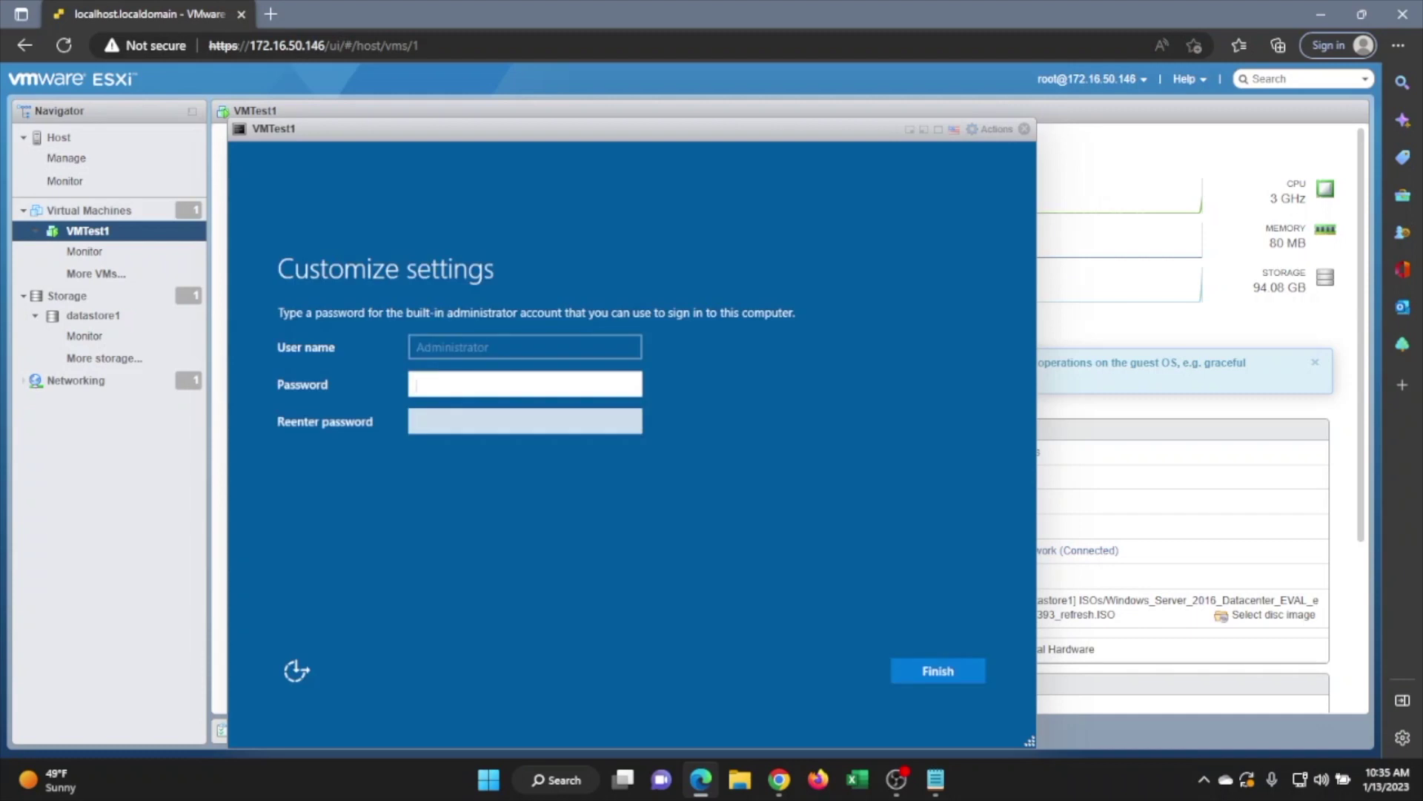
Enter and confirm the built-in Administrator password, then finish setup
left_click(525, 421)
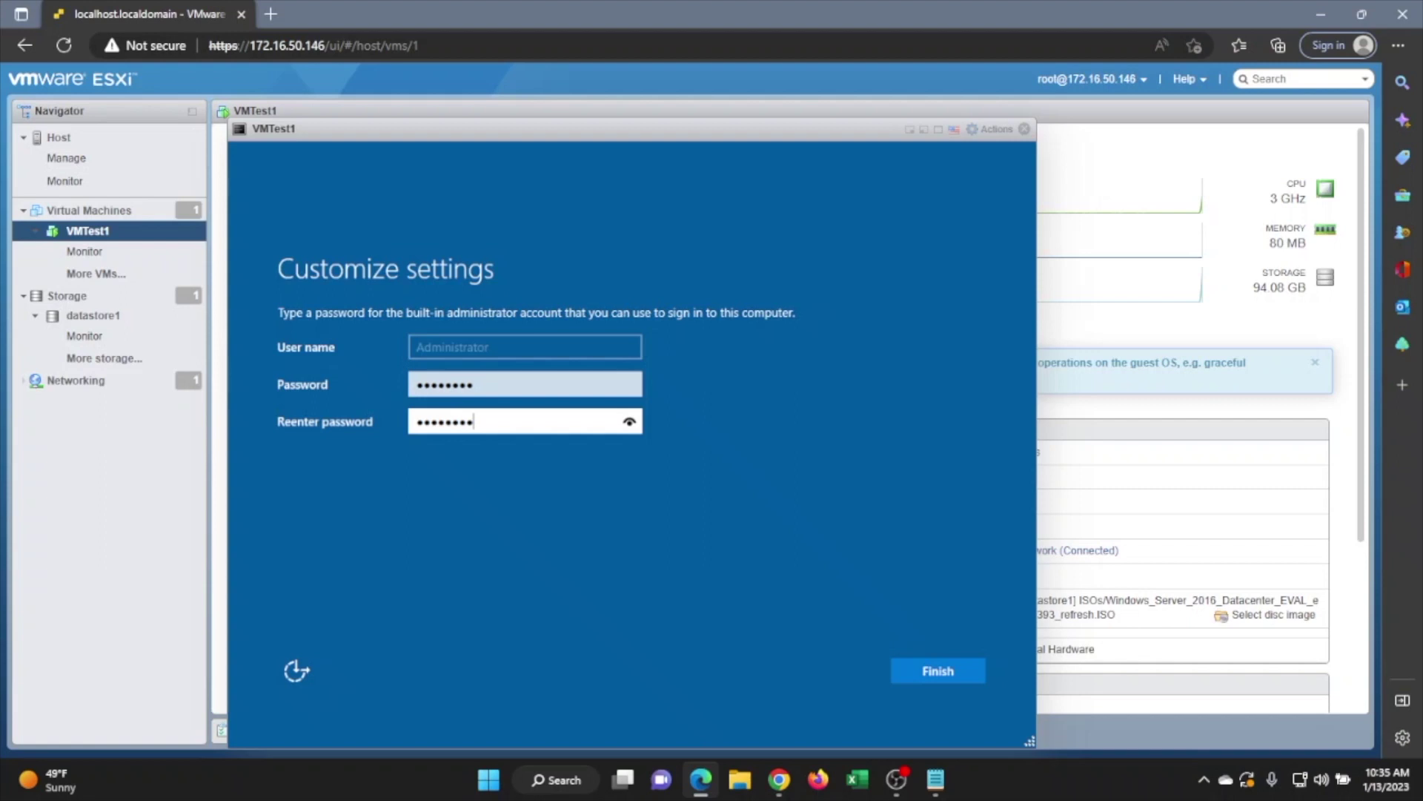
key("Return")
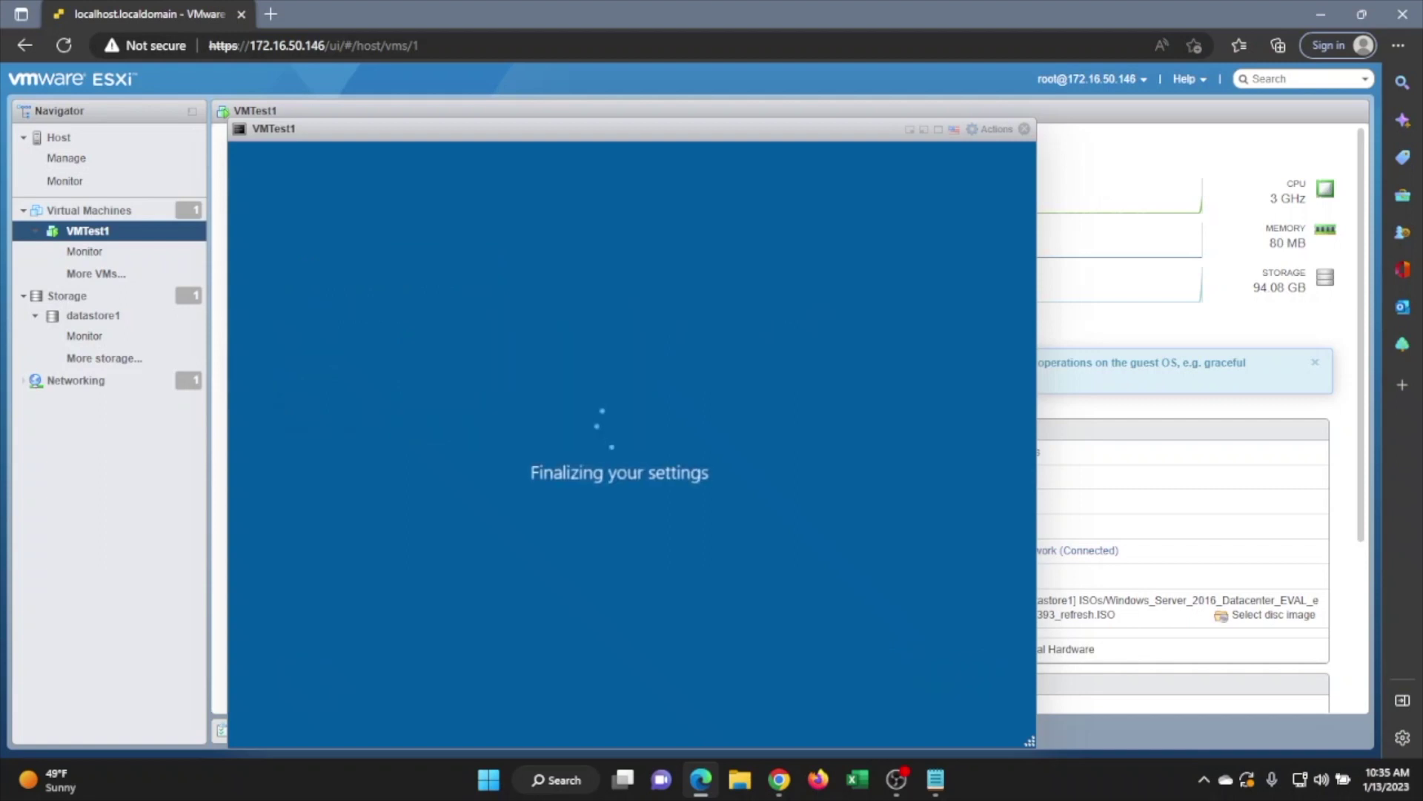